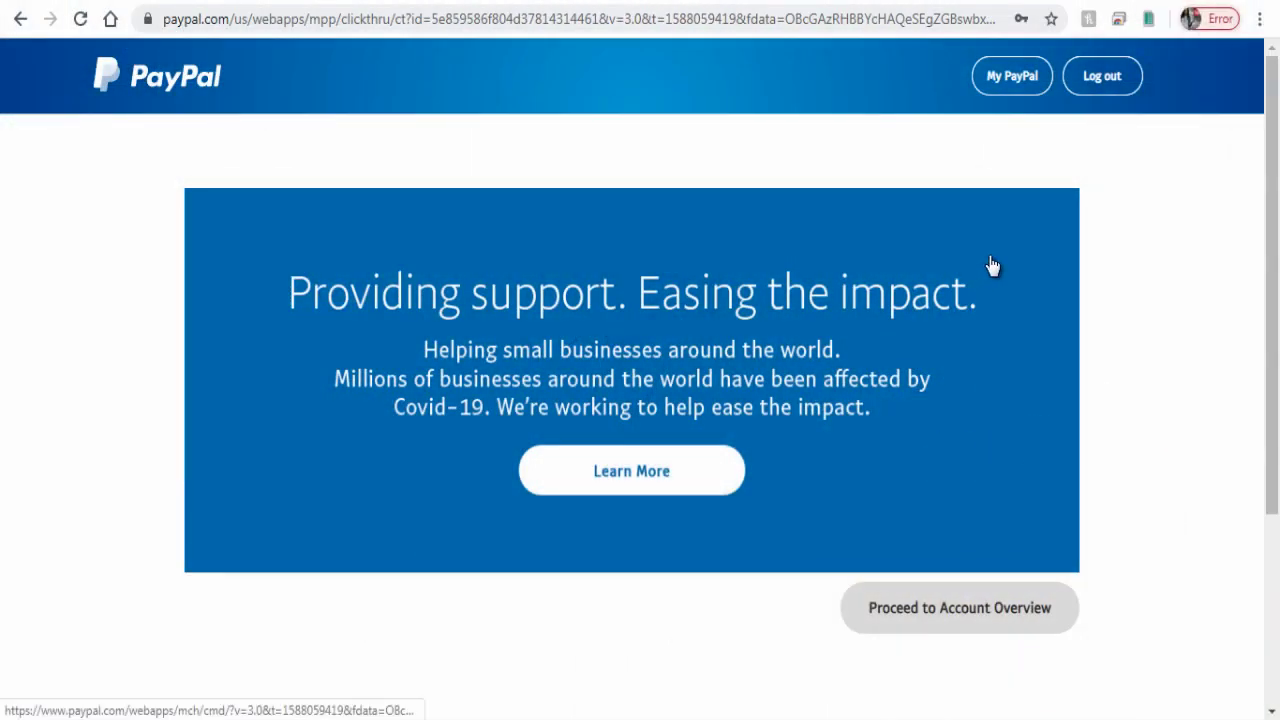
Step: From the dashboard, open All Tools and scroll to the Popular with PayPal merchants cards
{"action": "left_click", "coordinate": [1010, 89]}
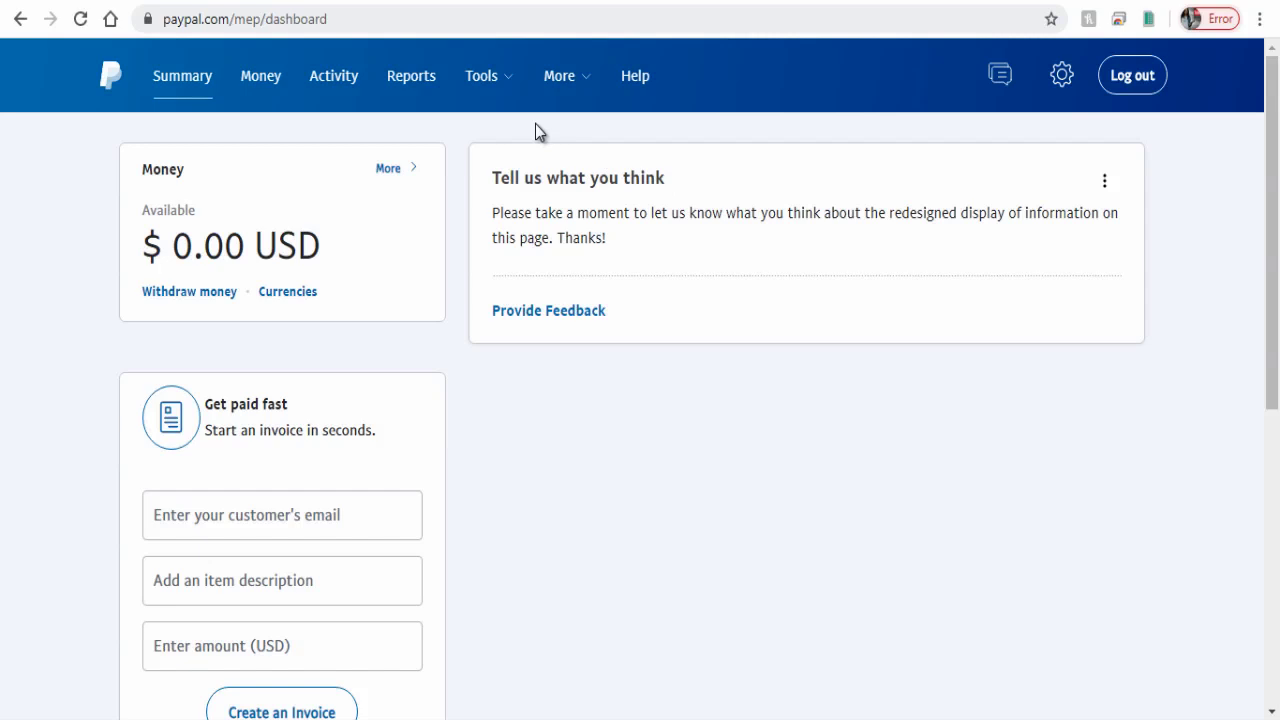
{"action": "left_click", "coordinate": [484, 80]}
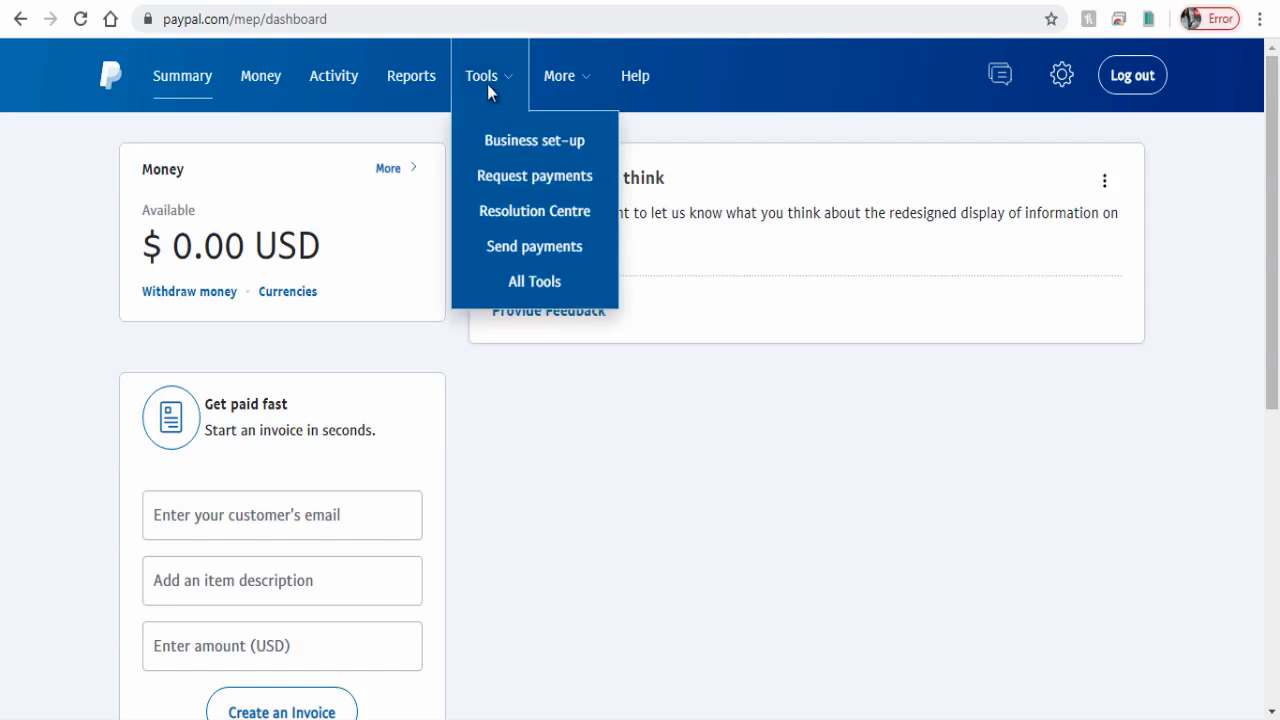
{"action": "left_click", "coordinate": [514, 288]}
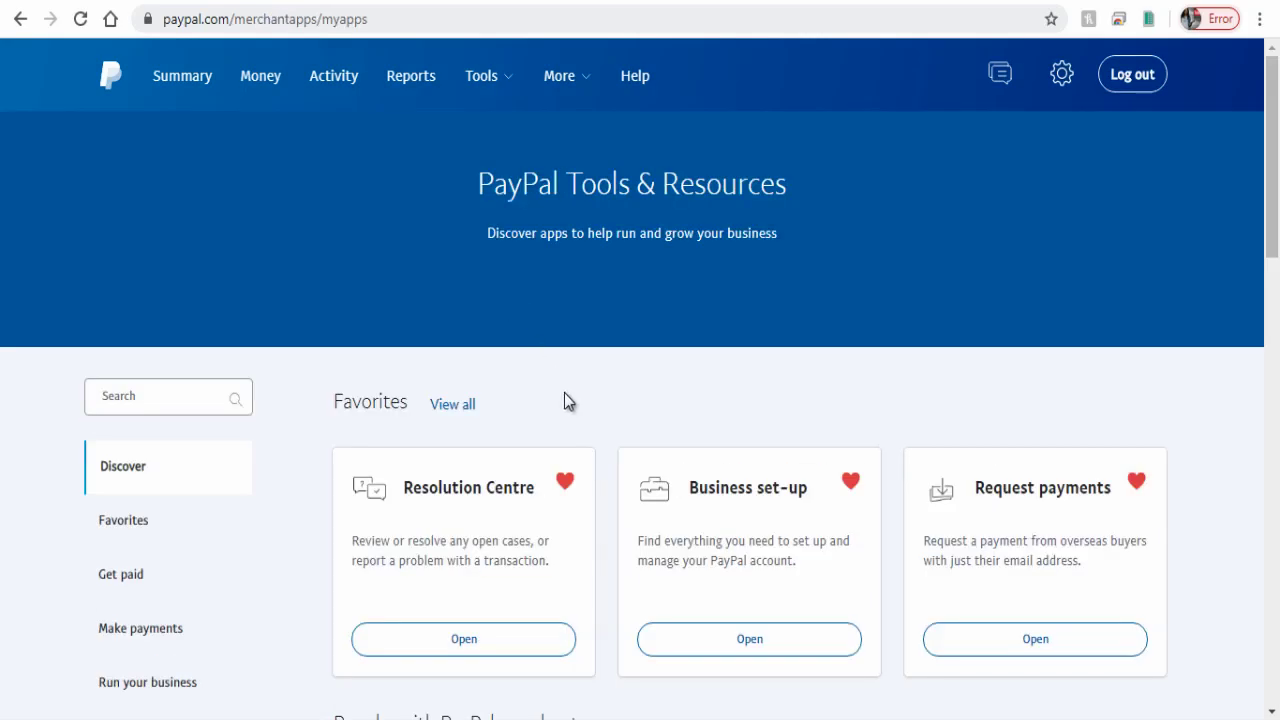
{"action": "scroll", "coordinate": [564, 392], "scroll_direction": "down", "scroll_amount": 3}
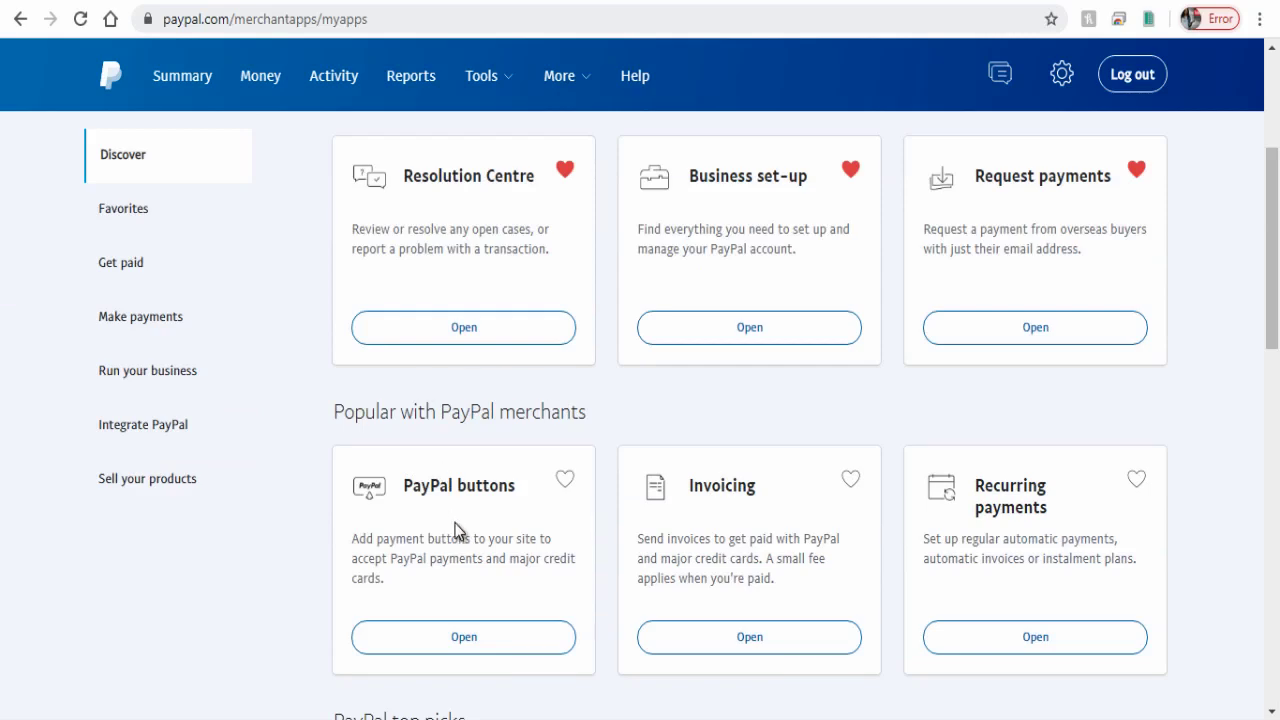
Step: Open the PayPal buttons tool and choose the Buy Now button type
{"action": "left_click", "coordinate": [463, 640]}
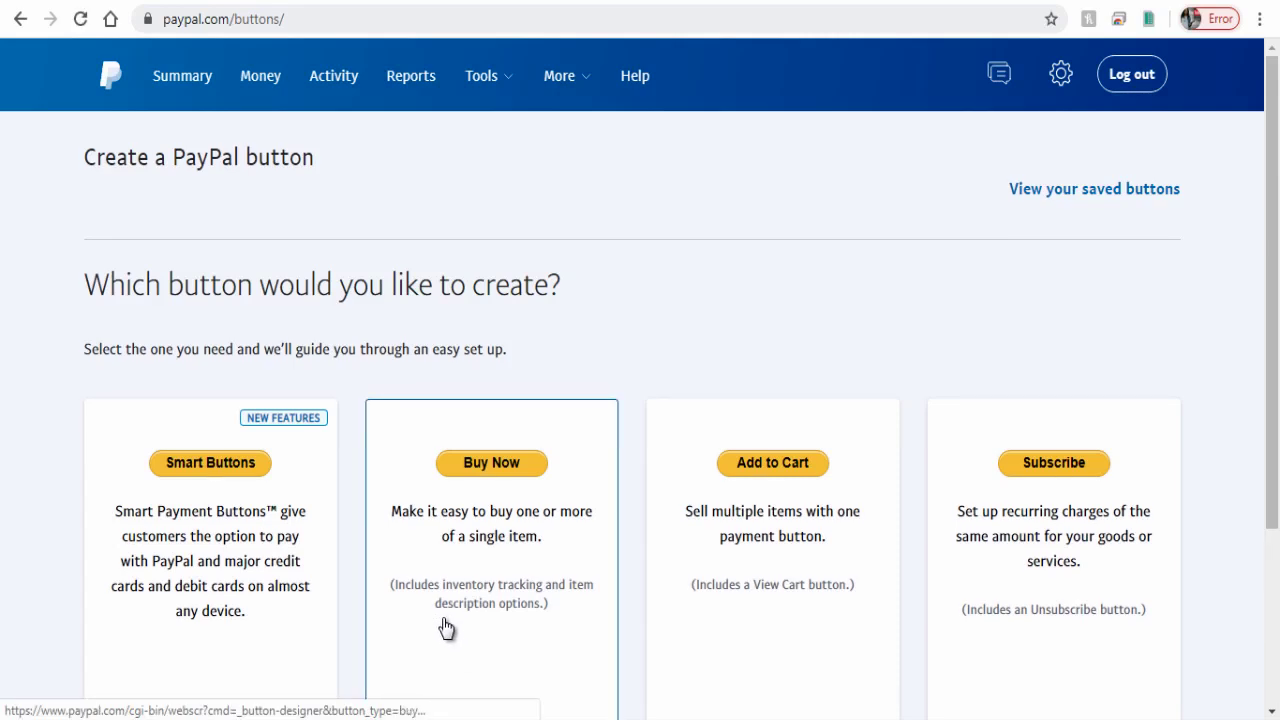
{"action": "scroll", "coordinate": [446, 627], "scroll_direction": "down", "scroll_amount": 1}
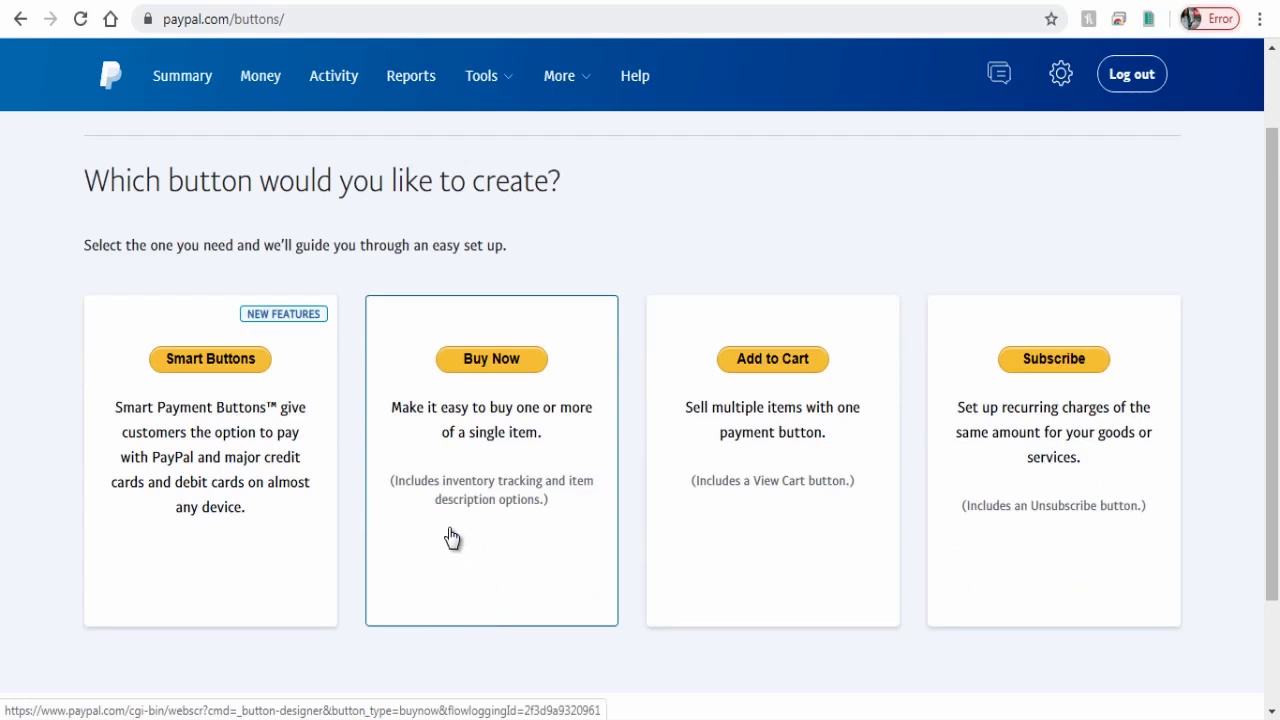
{"action": "left_click", "coordinate": [491, 463]}
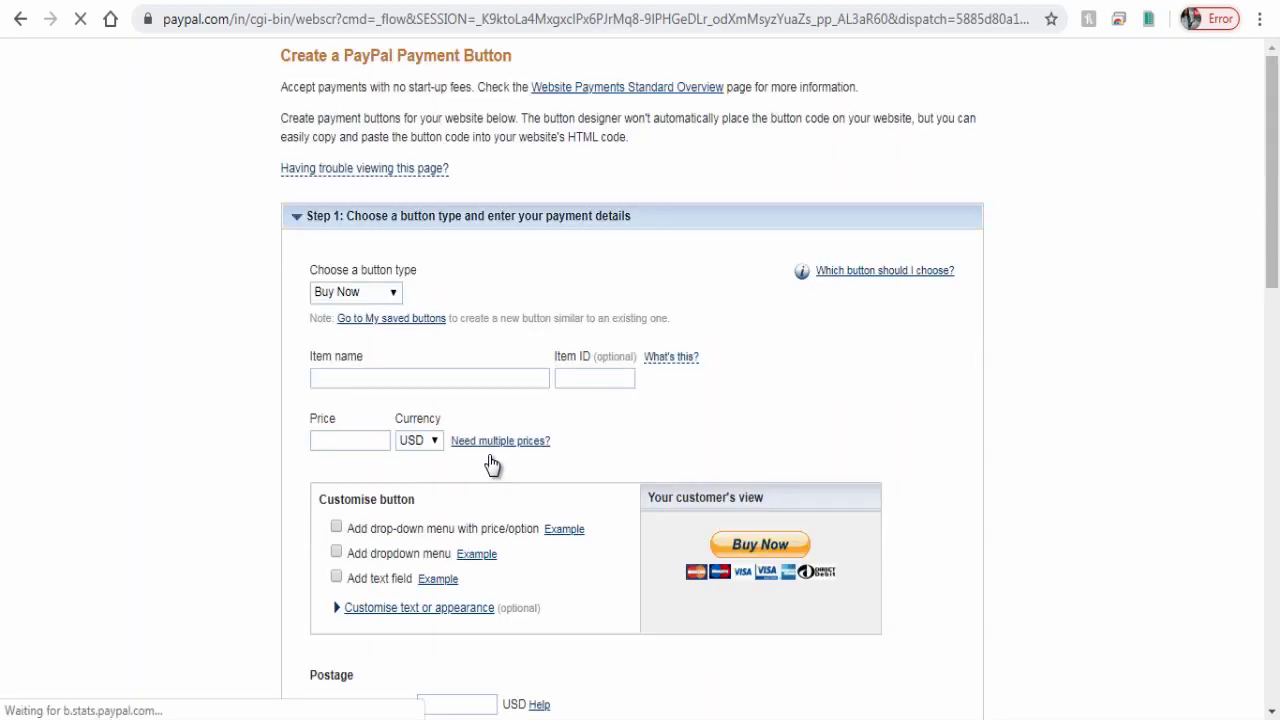
Step: Enter Donate as the item name and D-101 as the item ID
{"action": "left_click", "coordinate": [408, 378]}
{"action": "left_click", "coordinate": [351, 415]}
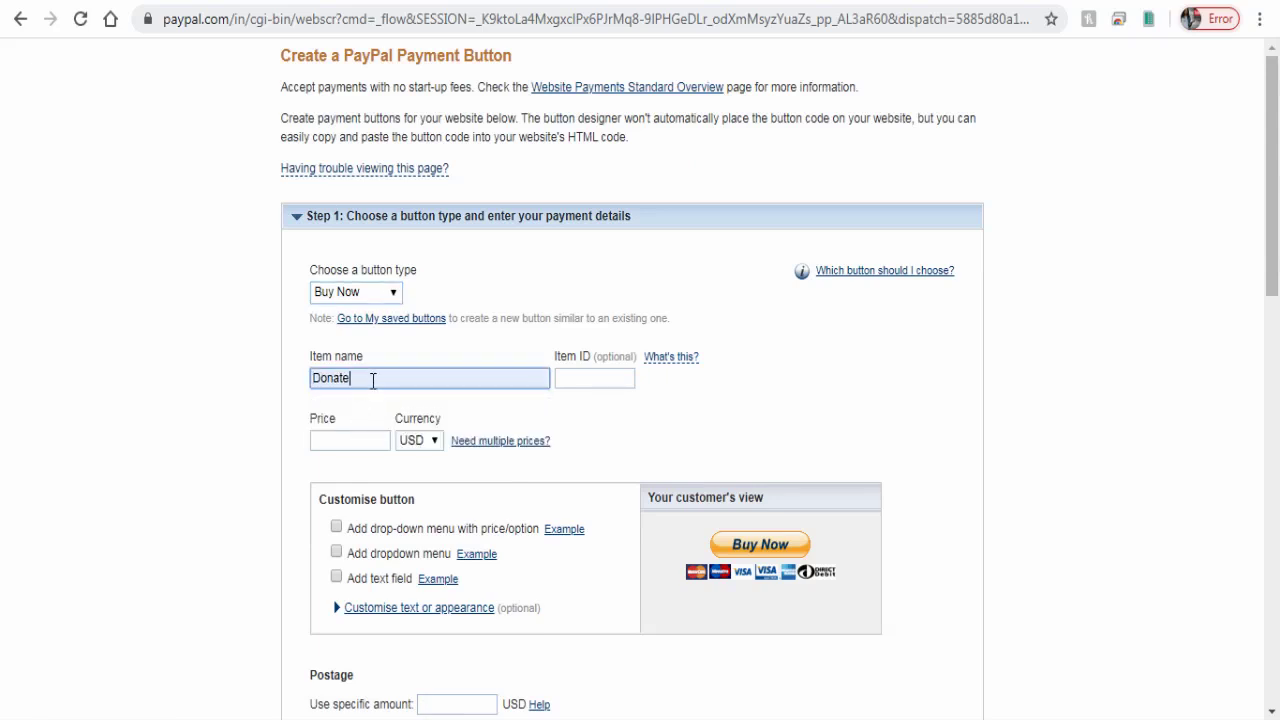
{"action": "left_click", "coordinate": [567, 377]}
{"action": "type", "text": "D-10"}
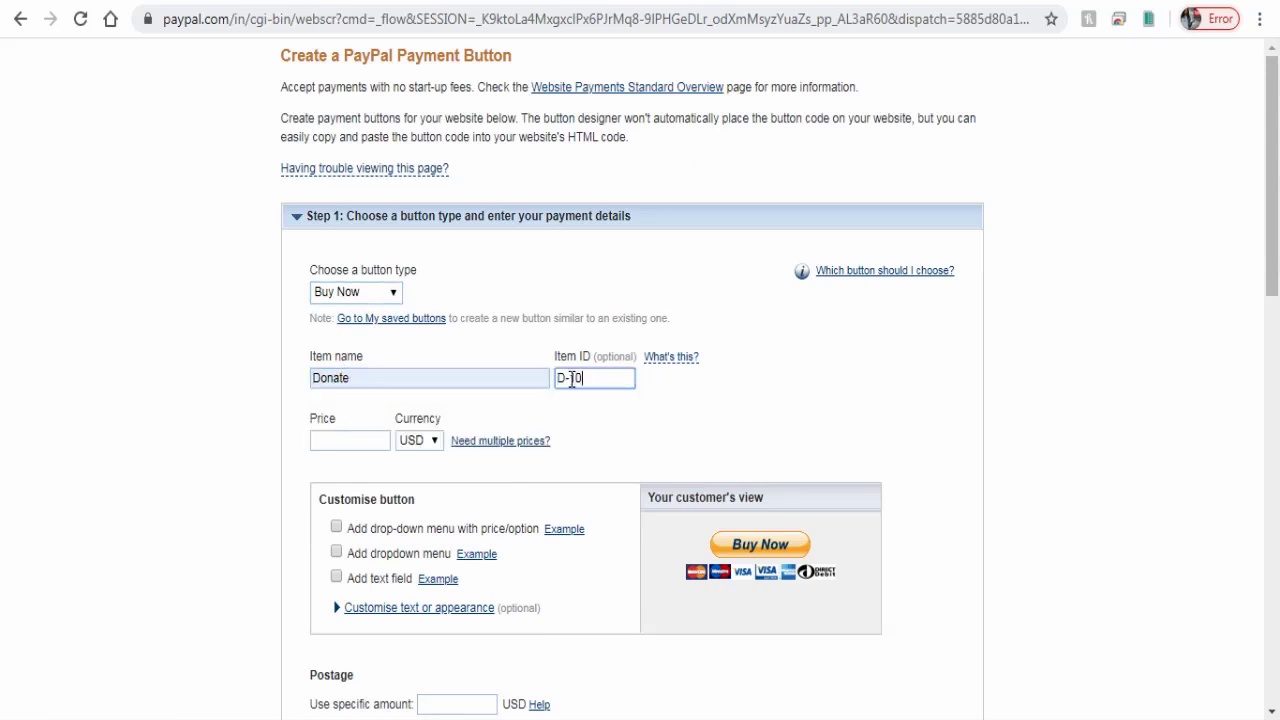
{"action": "type", "text": "1"}
{"action": "left_click", "coordinate": [600, 465]}
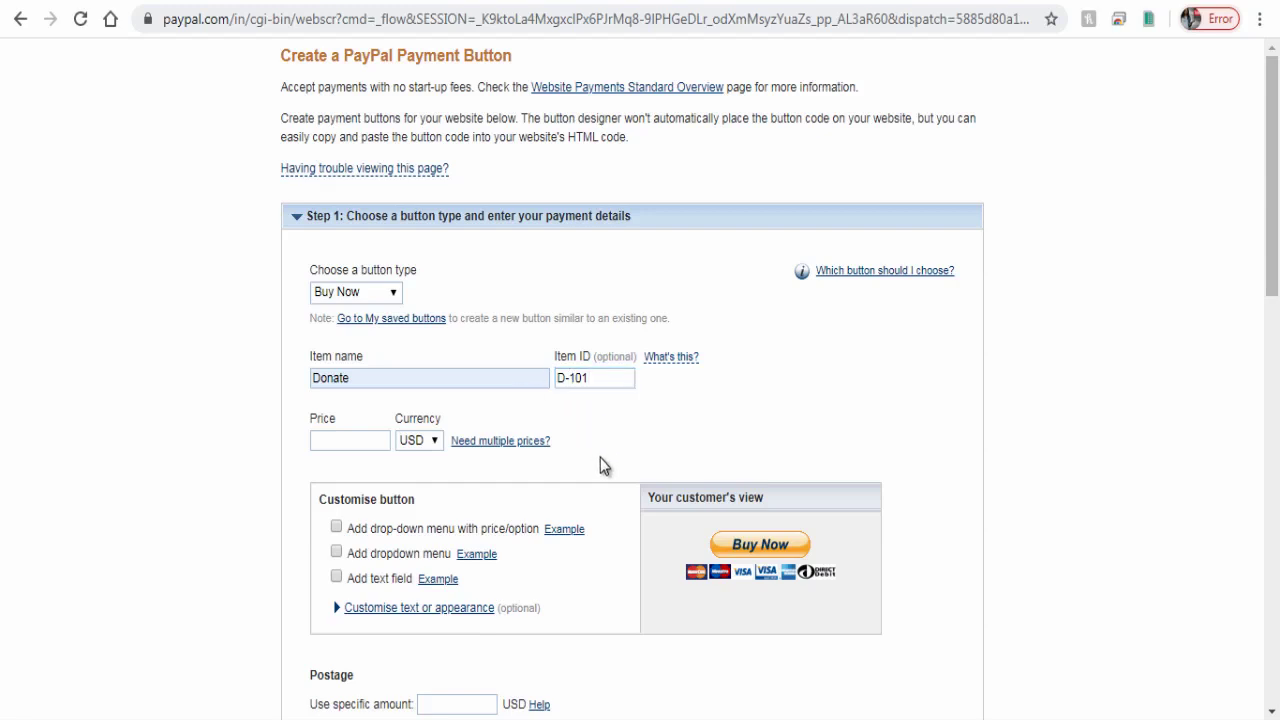
Step: Set the price to 10 and keep USD as the currency
{"action": "left_click", "coordinate": [338, 446]}
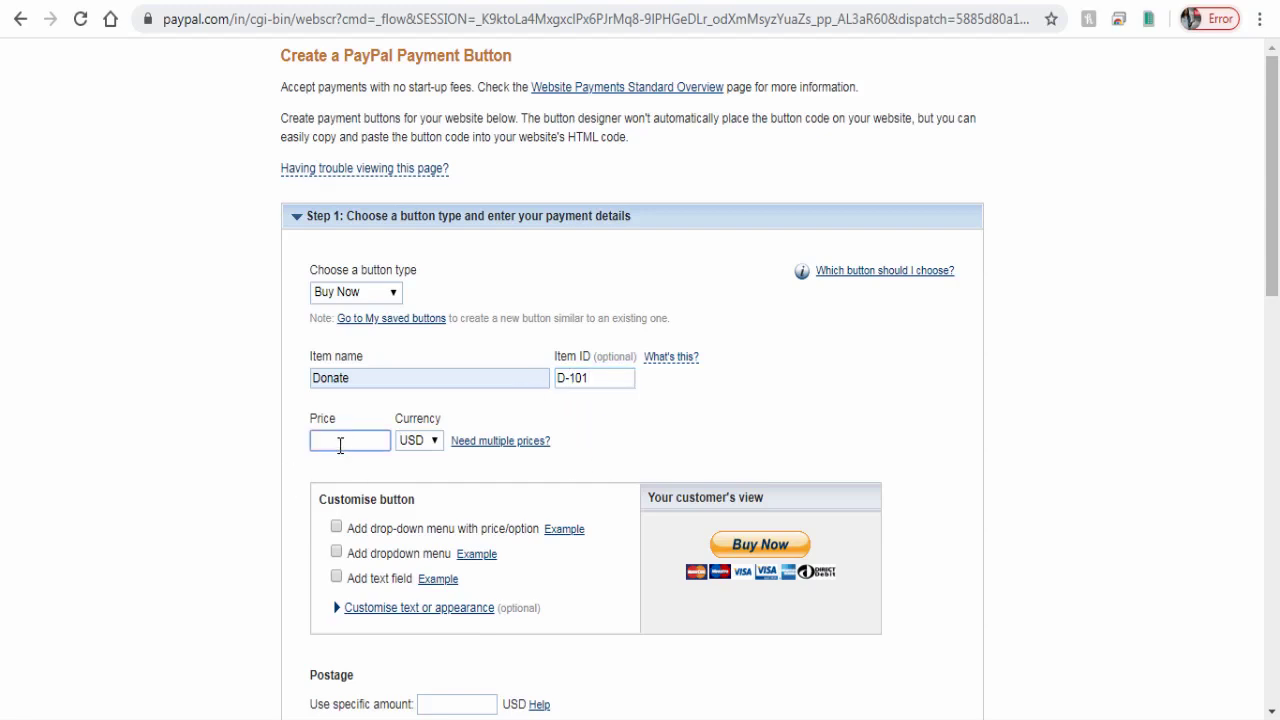
{"action": "type", "text": "10"}
{"action": "left_click", "coordinate": [423, 474]}
{"action": "left_click", "coordinate": [437, 443]}
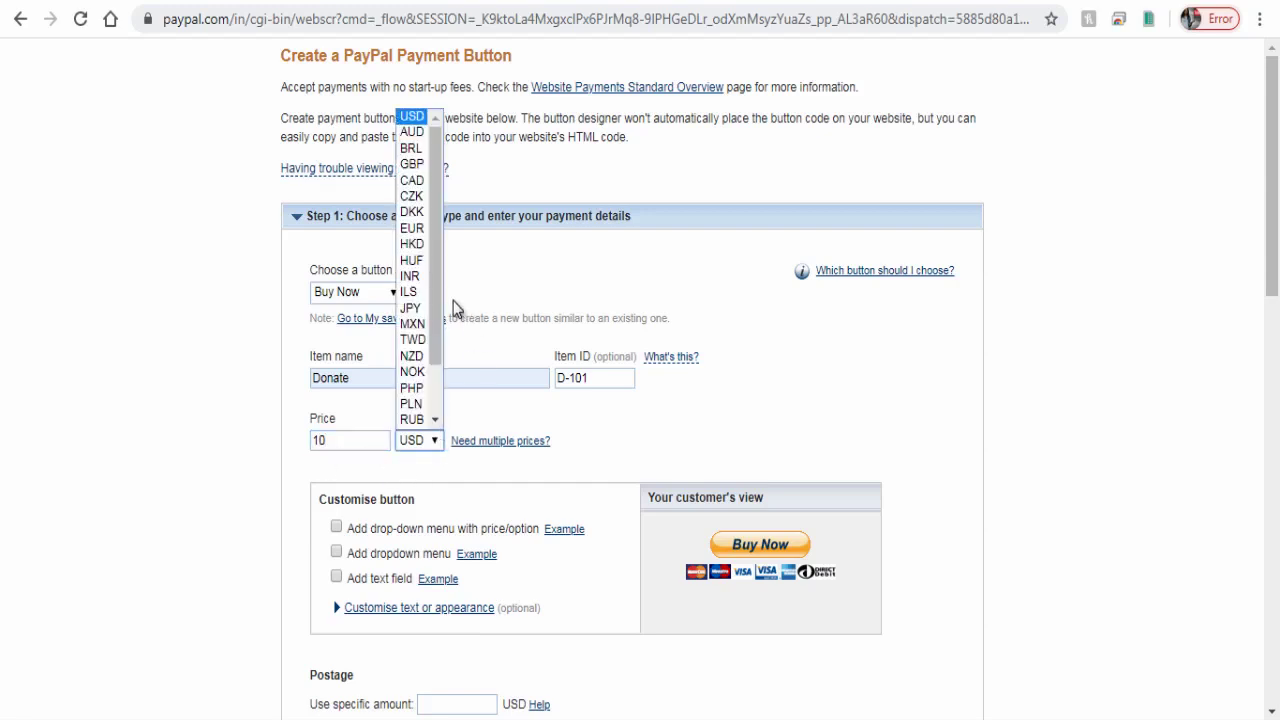
{"action": "left_click", "coordinate": [404, 117]}
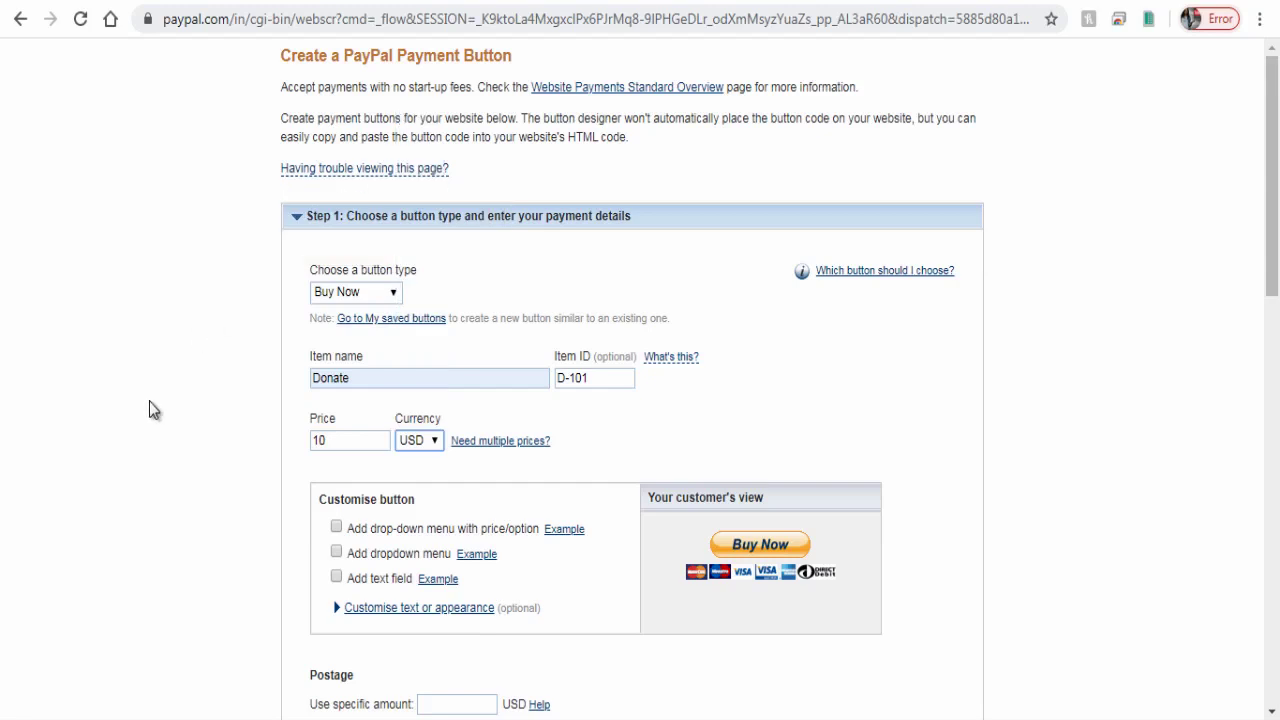
{"action": "scroll", "coordinate": [586, 446], "scroll_direction": "down", "scroll_amount": 1}
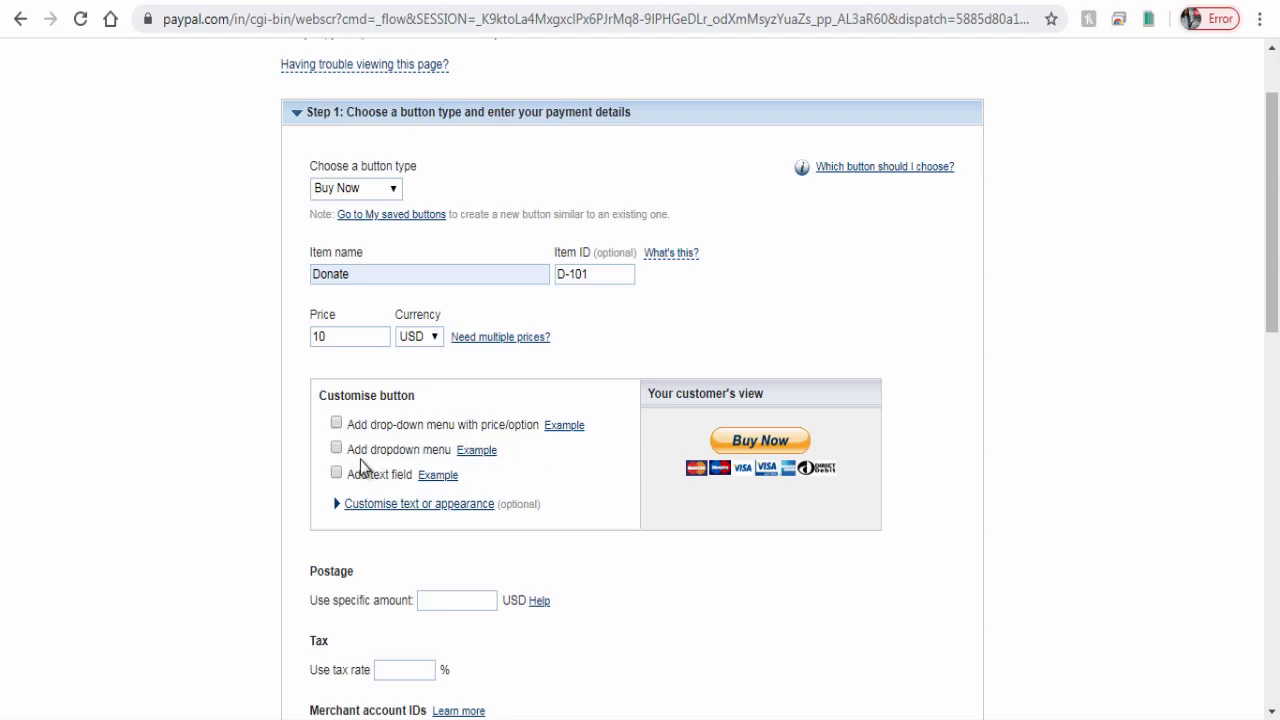
Step: Hide the credit card logos and switch the button to use your own image
{"action": "left_click", "coordinate": [413, 510]}
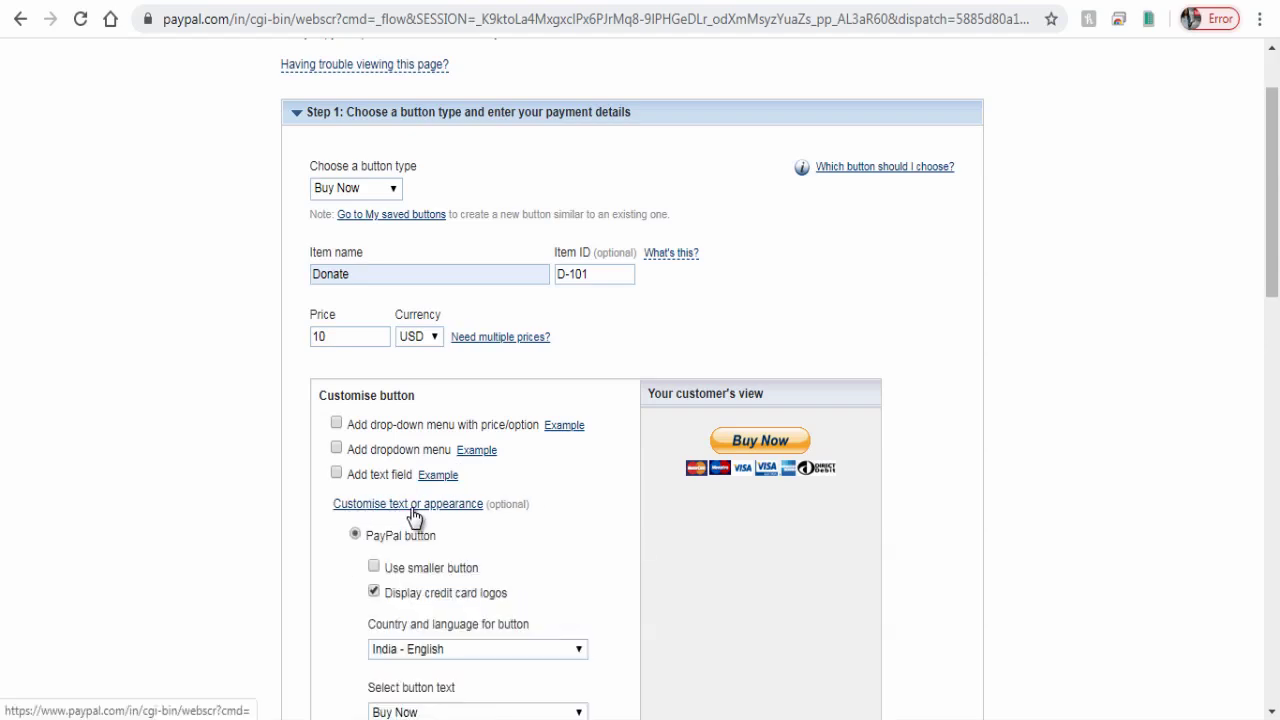
{"action": "scroll", "coordinate": [260, 497], "scroll_direction": "down", "scroll_amount": 1}
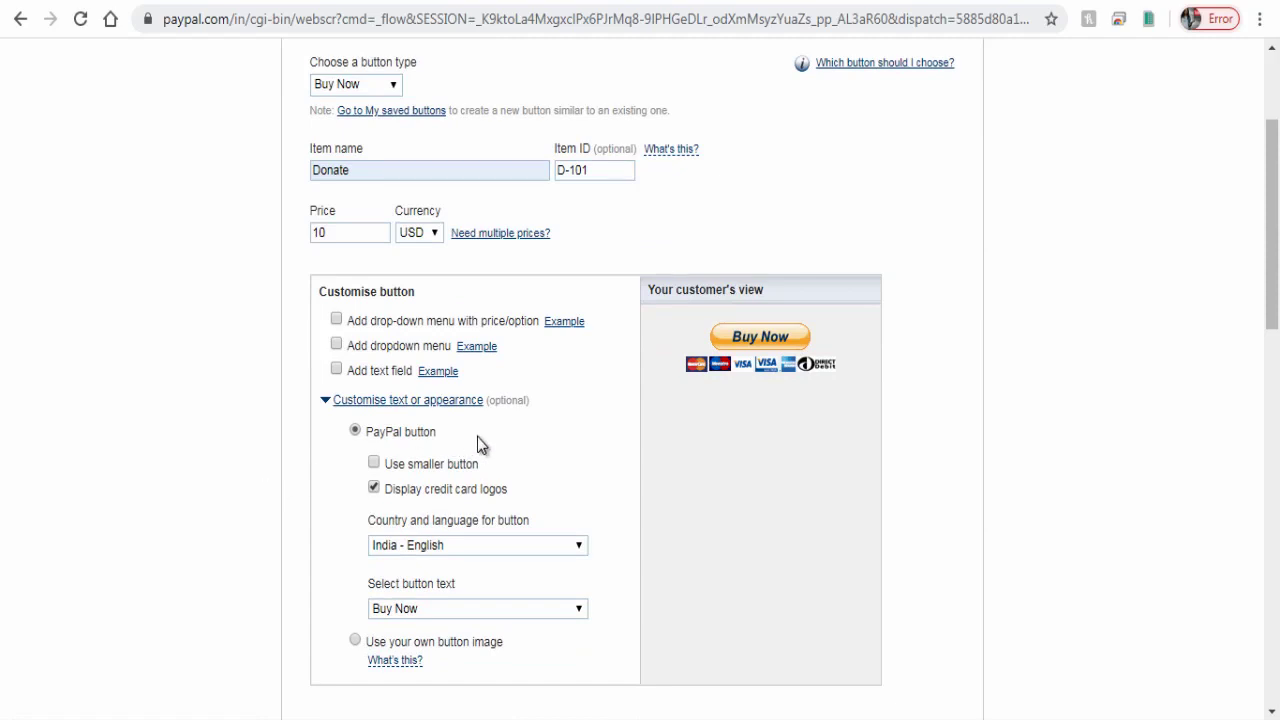
{"action": "left_click", "coordinate": [373, 487]}
{"action": "scroll", "coordinate": [296, 538], "scroll_direction": "down", "scroll_amount": 2}
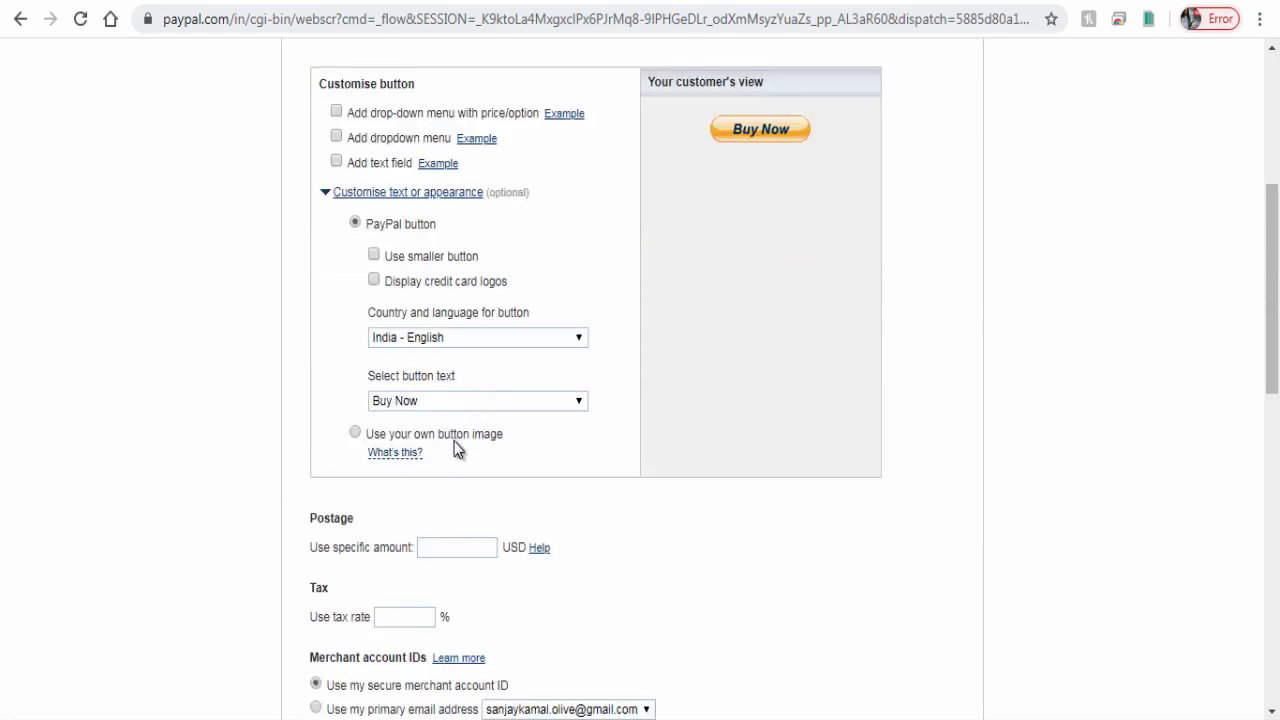
{"action": "left_click", "coordinate": [355, 433]}
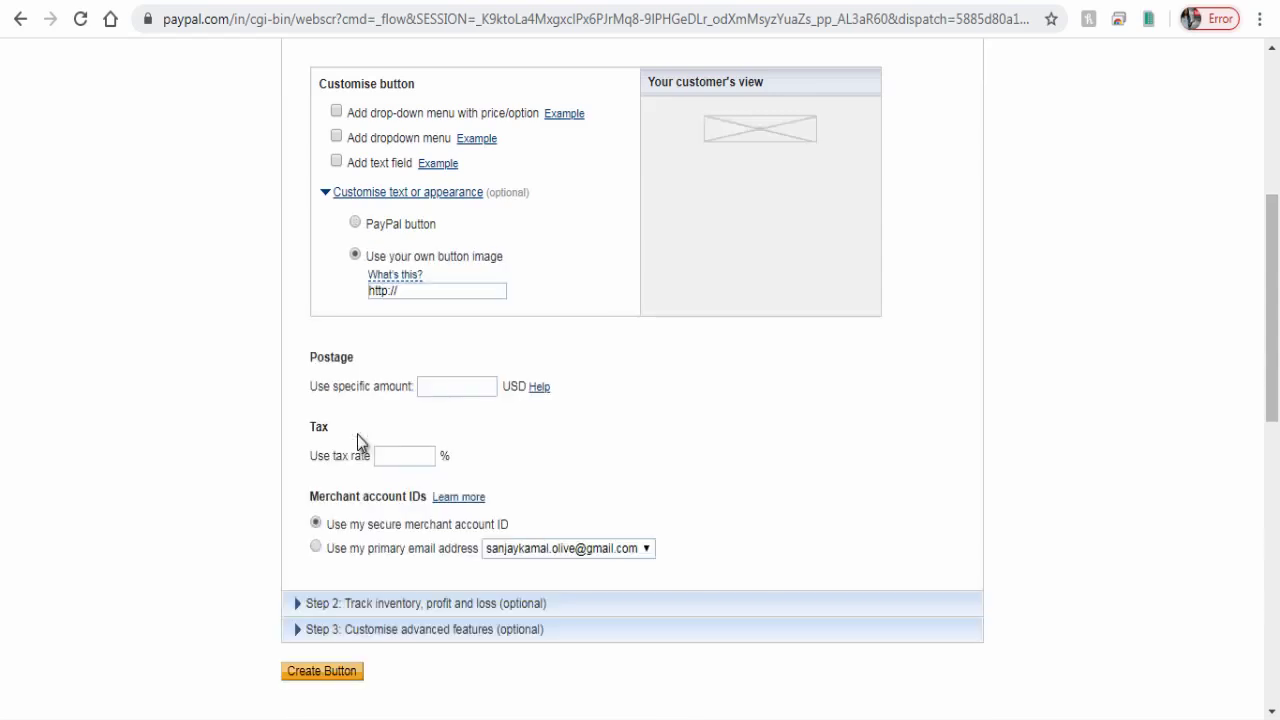
{"action": "left_click", "coordinate": [412, 291]}
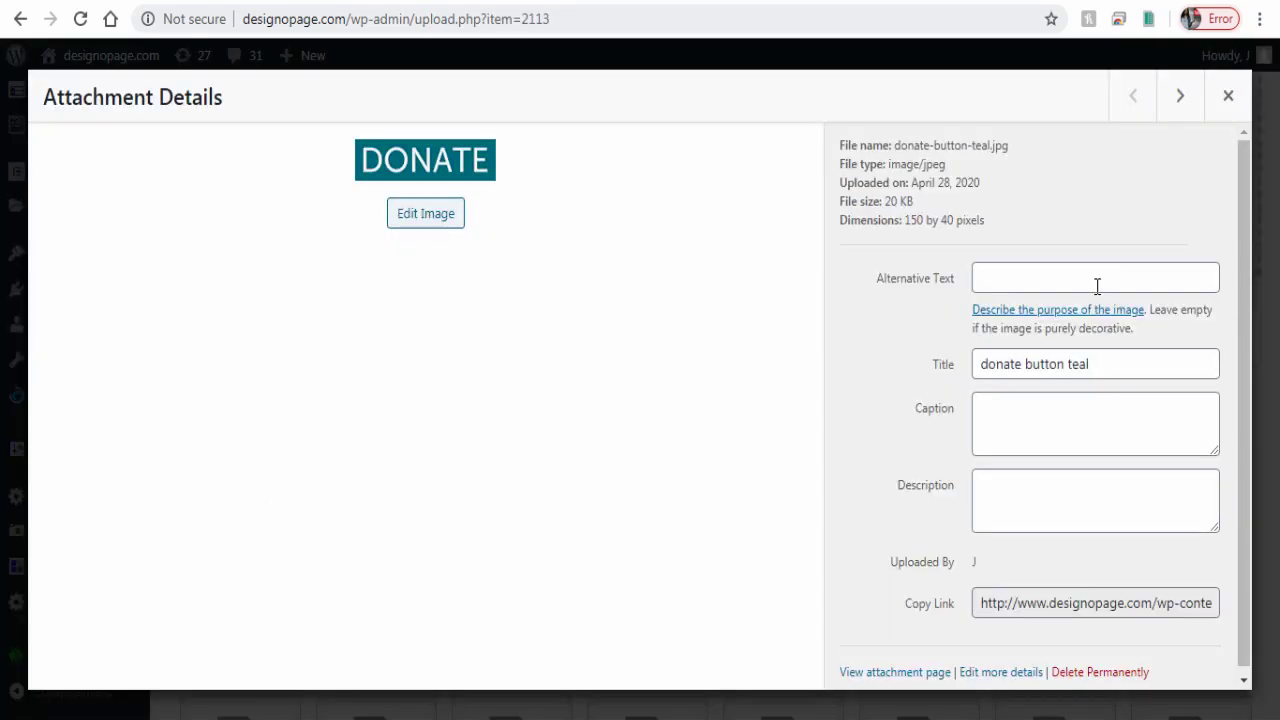
Step: Copy the donate-button-teal.jpg link address from WordPress's attachment details
{"action": "mouse_move", "coordinate": [984, 605]}
{"action": "left_mouse_down"}
{"action": "mouse_move", "coordinate": [1011, 600]}
{"action": "mouse_move", "coordinate": [979, 603]}
{"action": "left_mouse_up"}
{"action": "right_click", "coordinate": [975, 605]}
{"action": "left_click", "coordinate": [985, 620]}
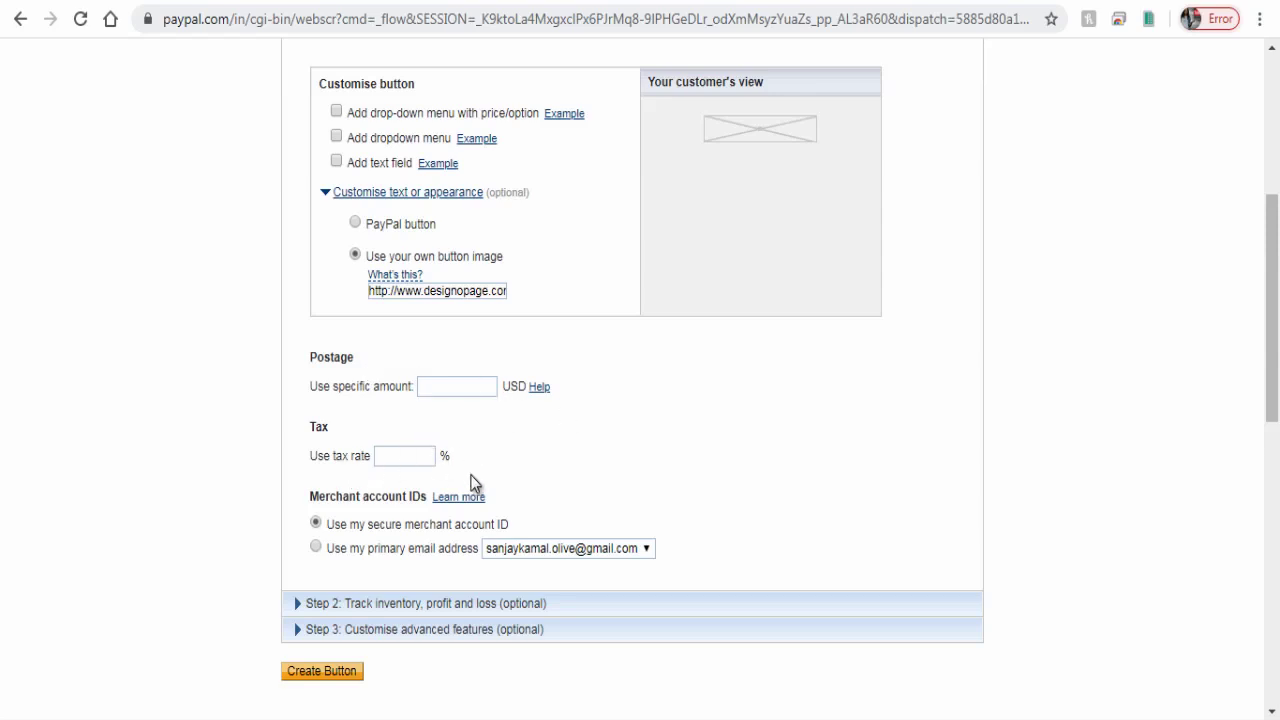
Step: Keep the secure merchant account ID for payments and show the inventory tracking options
{"action": "scroll", "coordinate": [596, 431], "scroll_direction": "down", "scroll_amount": 1}
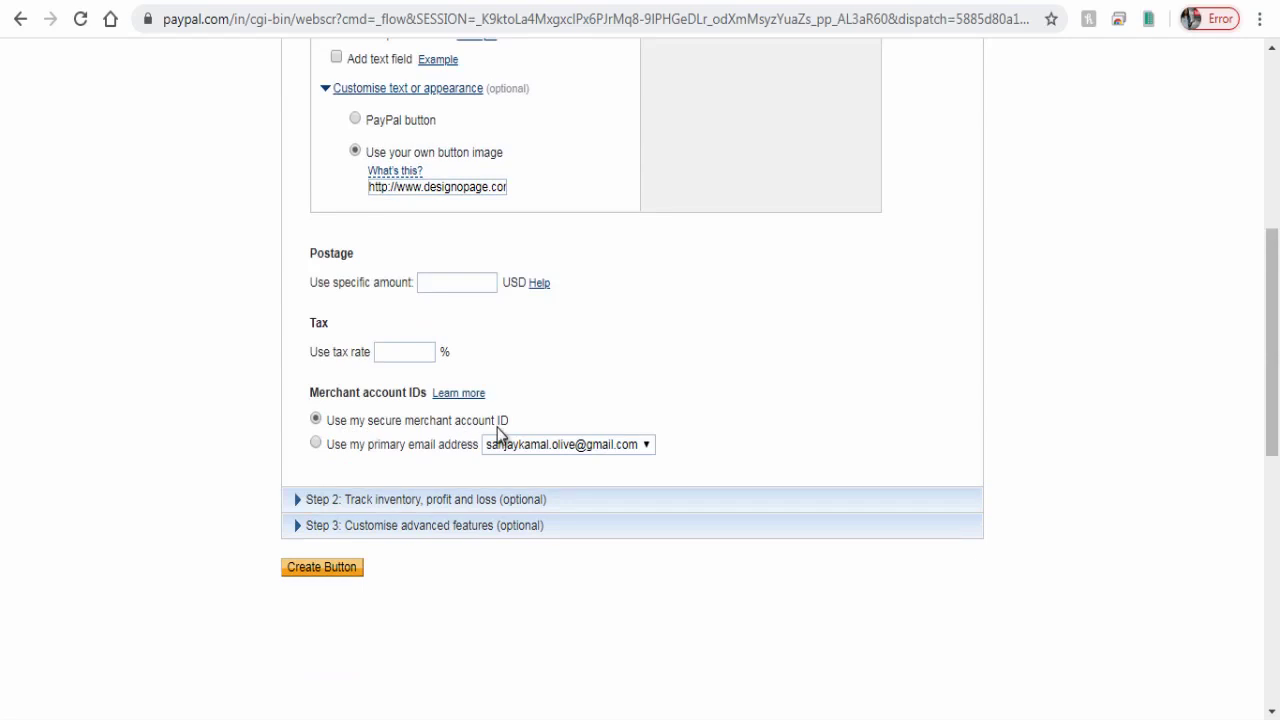
{"action": "left_click", "coordinate": [318, 446]}
{"action": "left_click", "coordinate": [320, 420]}
{"action": "left_click", "coordinate": [302, 500]}
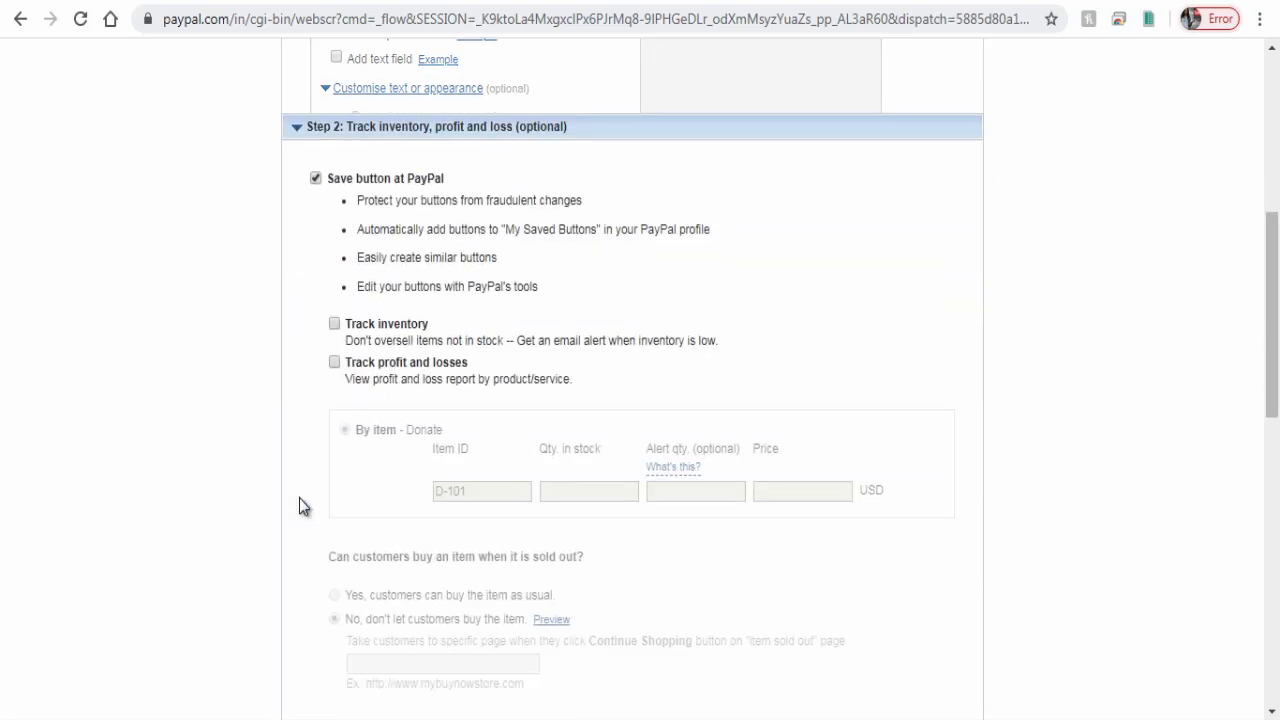
Step: Expand Step 3: Customise advanced features
{"action": "scroll", "coordinate": [531, 563], "scroll_direction": "down", "scroll_amount": 1}
{"action": "scroll", "coordinate": [531, 563], "scroll_direction": "up", "scroll_amount": 2}
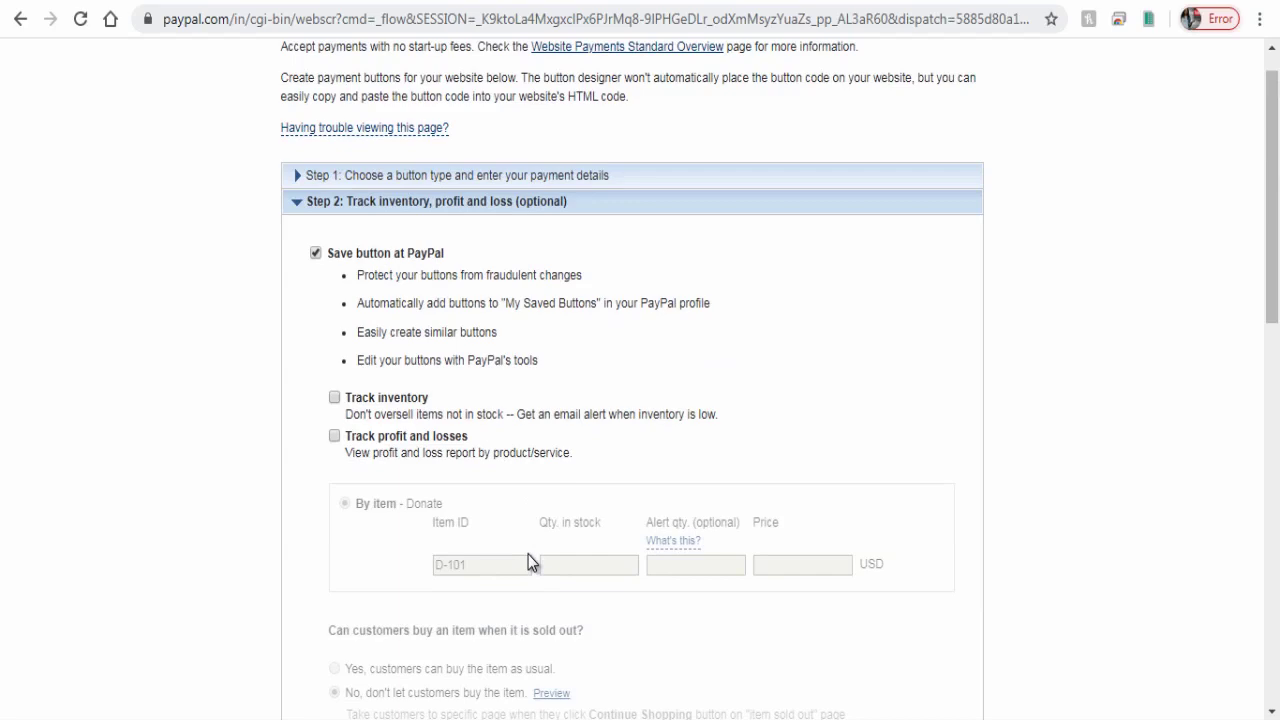
{"action": "scroll", "coordinate": [528, 560], "scroll_direction": "down", "scroll_amount": 3}
{"action": "left_click", "coordinate": [350, 505]}
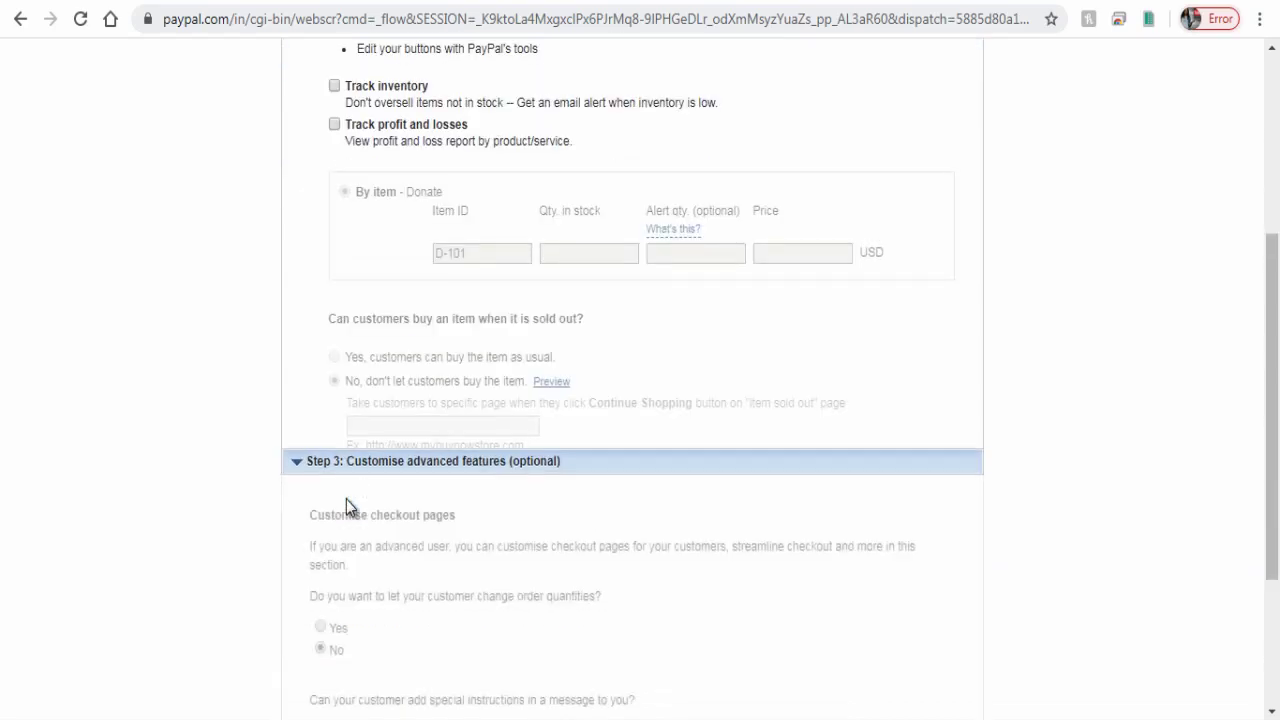
{"action": "scroll", "coordinate": [195, 470], "scroll_direction": "up", "scroll_amount": 3}
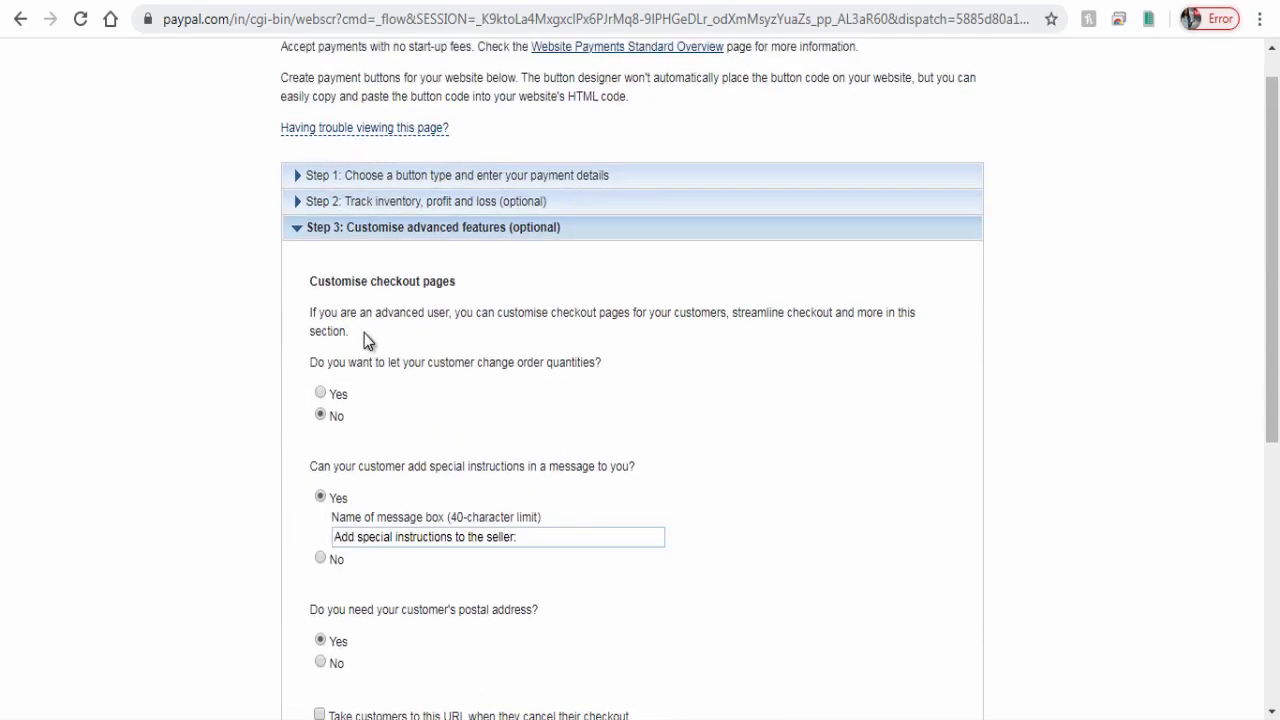
{"action": "scroll", "coordinate": [436, 394], "scroll_direction": "down", "scroll_amount": 1}
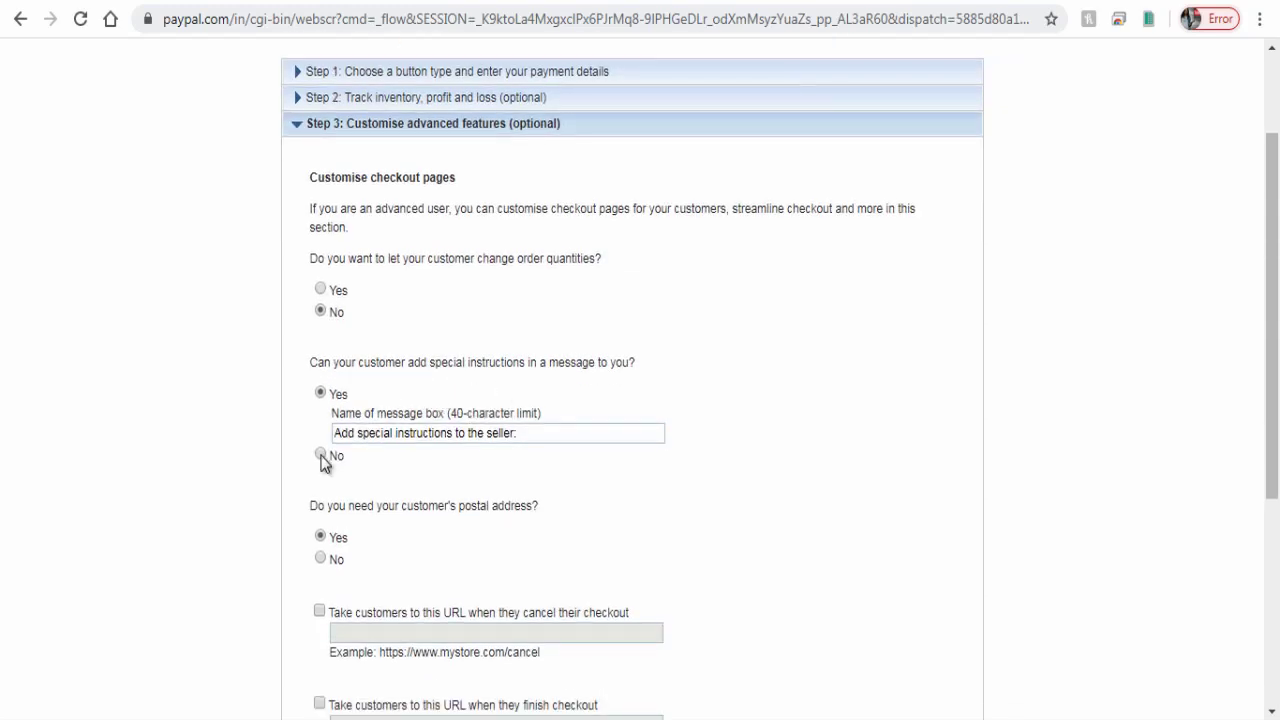
Step: Keep special instructions enabled and set the postal address option to No
{"action": "left_click", "coordinate": [321, 456]}
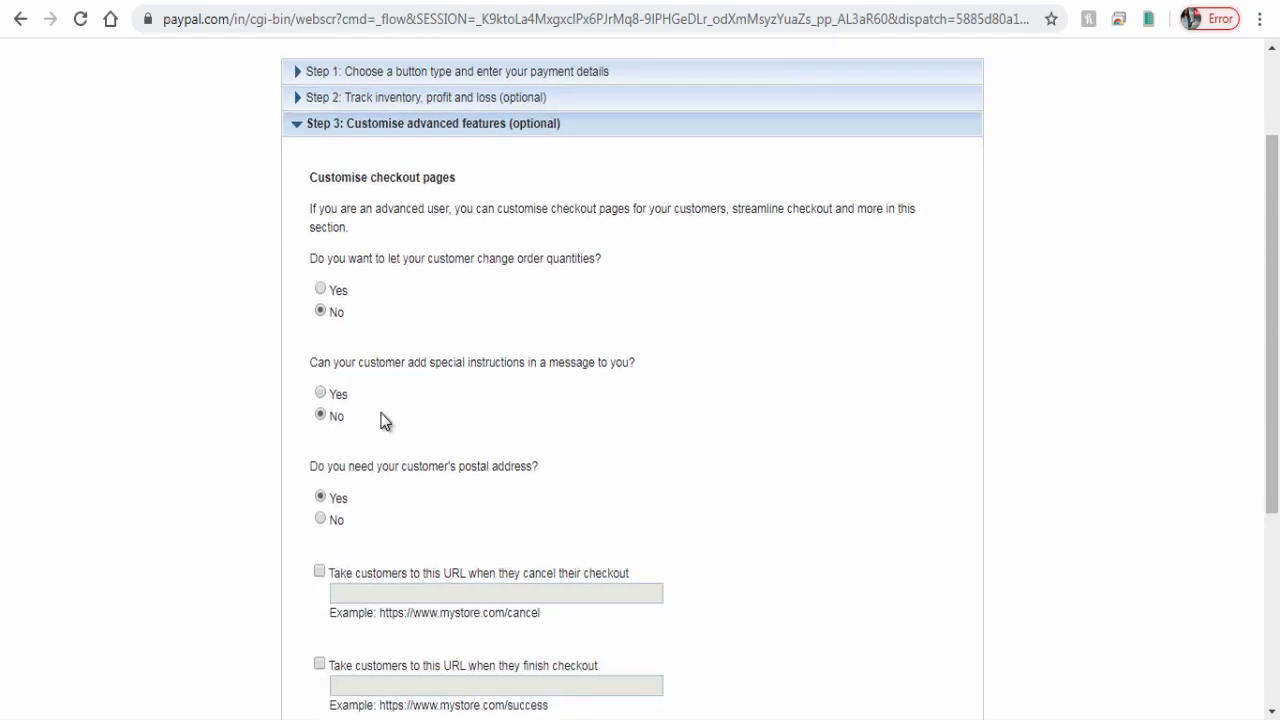
{"action": "left_click", "coordinate": [321, 394]}
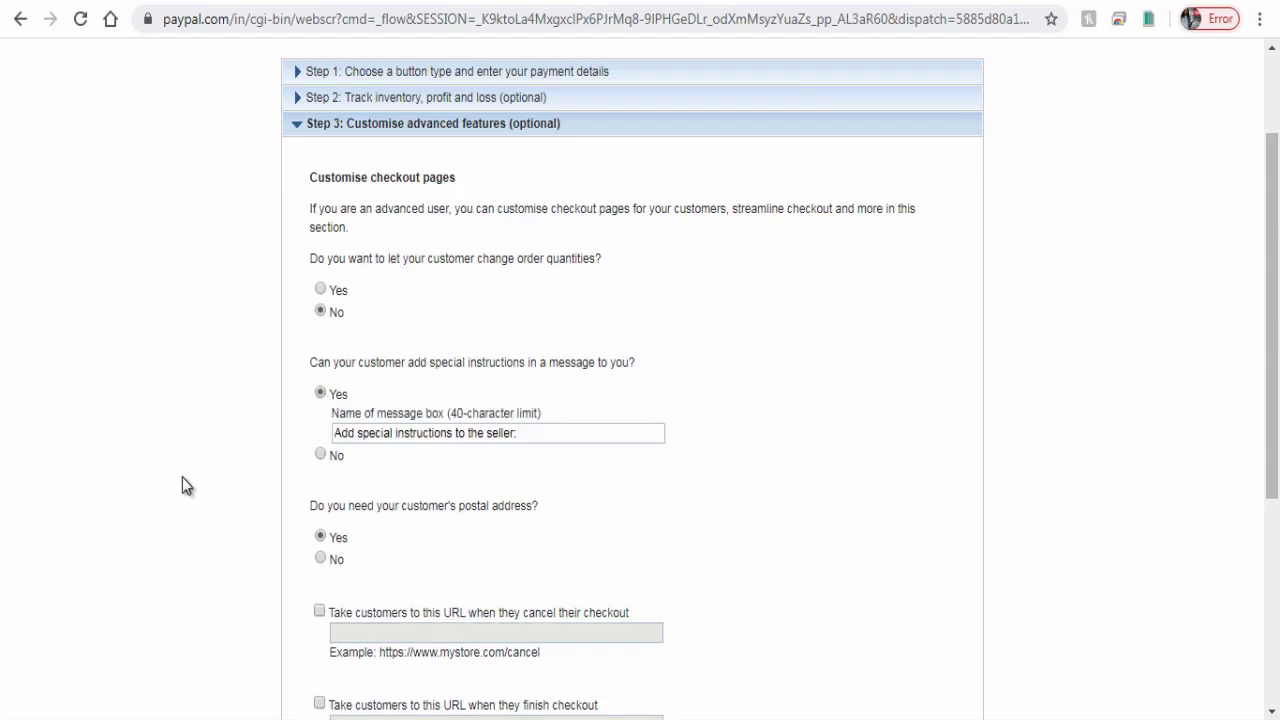
{"action": "scroll", "coordinate": [180, 485], "scroll_direction": "down", "scroll_amount": 1}
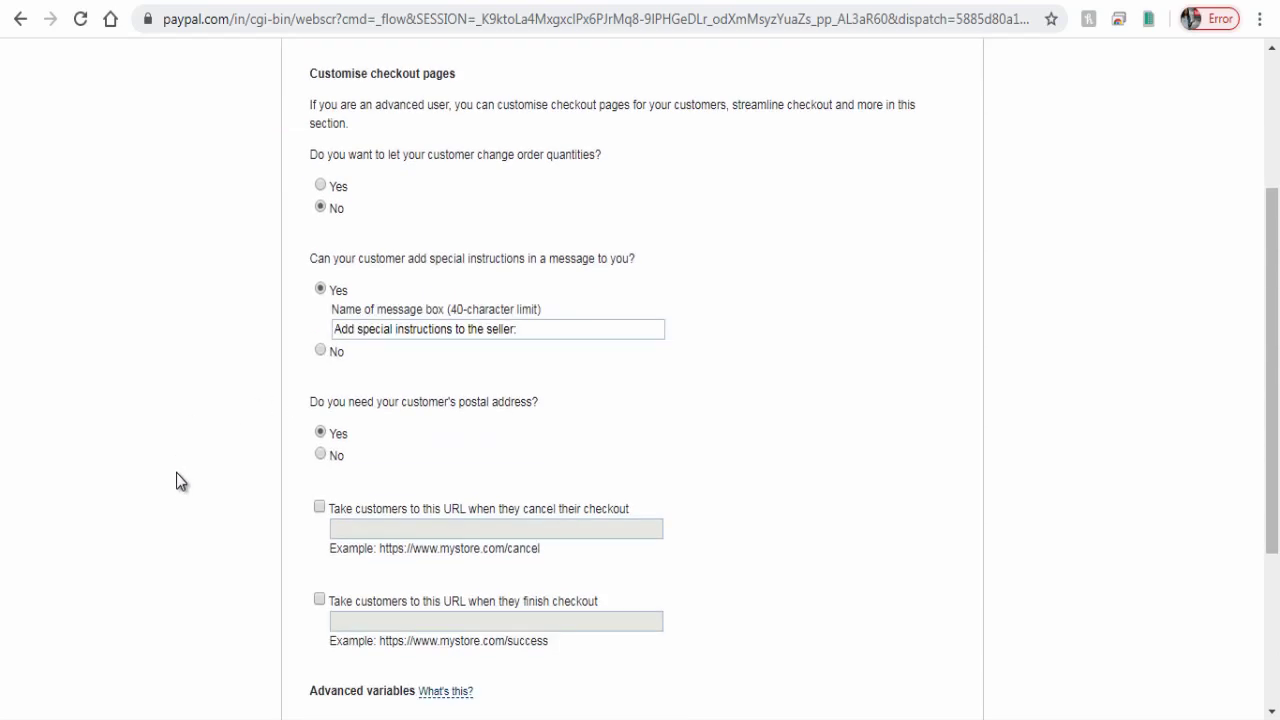
{"action": "scroll", "coordinate": [176, 472], "scroll_direction": "down", "scroll_amount": 1}
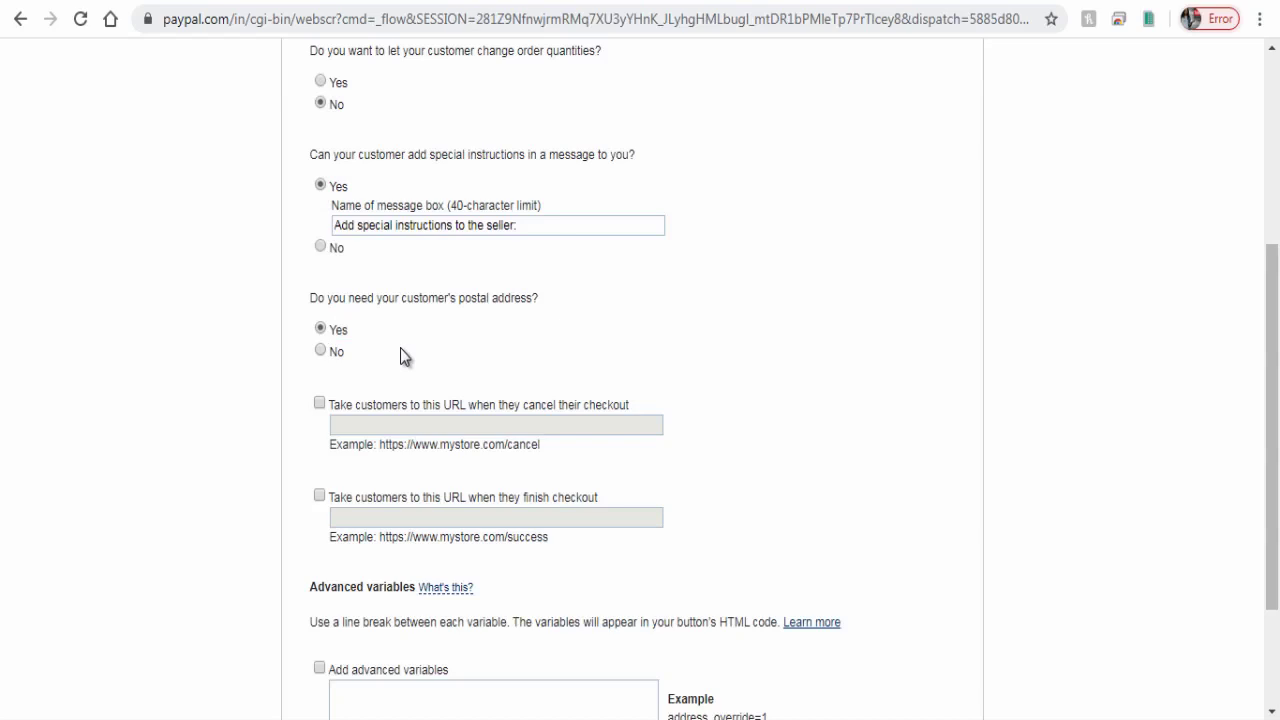
{"action": "left_click", "coordinate": [400, 350]}
Step: Redirect cancelled checkouts to donate-for-a-cause-2 and finished ones to thankyou-for-donation
{"action": "left_click", "coordinate": [385, 407]}
{"action": "key", "text": "ctrl+v"}
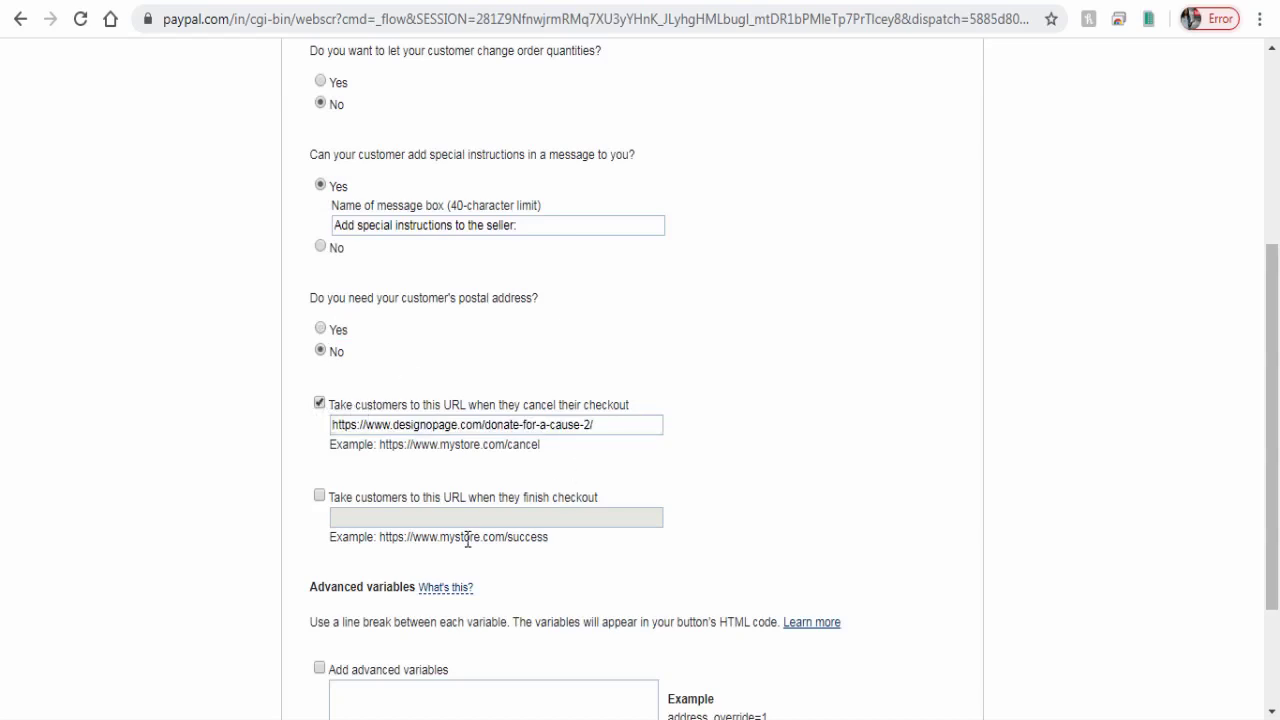
{"action": "left_click", "coordinate": [319, 497]}
{"action": "left_click", "coordinate": [361, 517]}
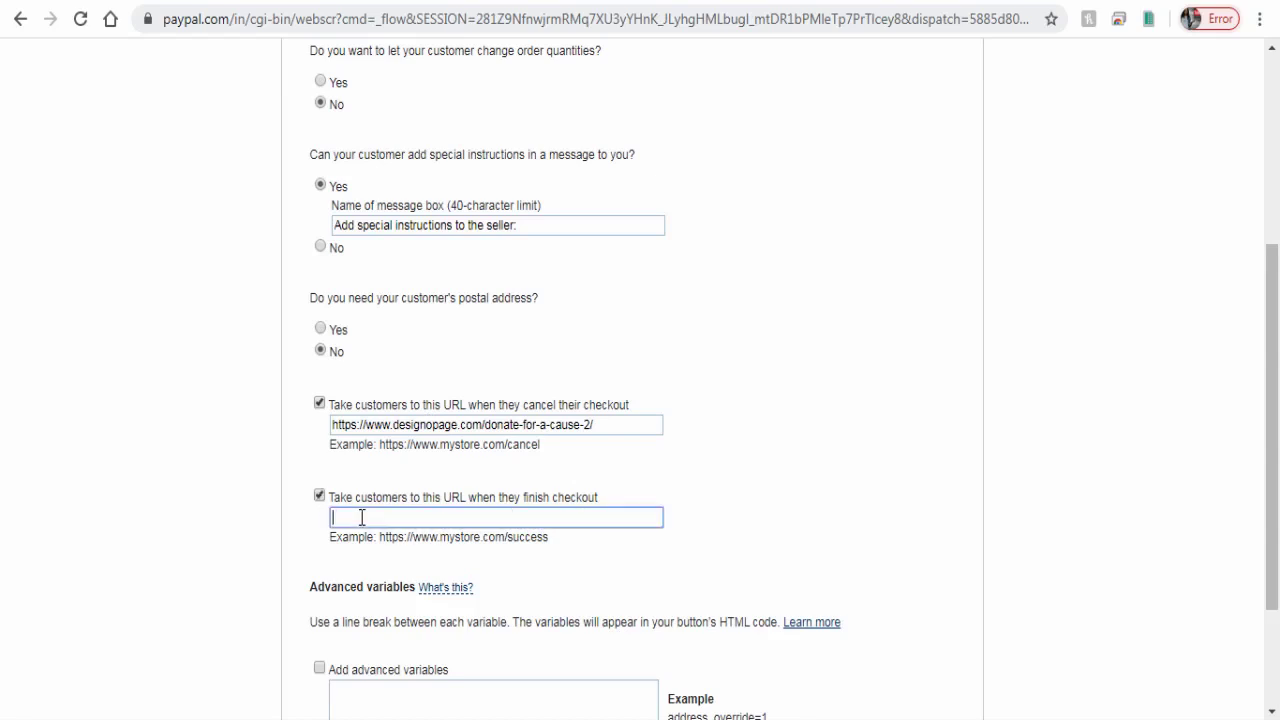
{"action": "type", "text": "https://www.designopage.com/thankyou-for-donation/"}
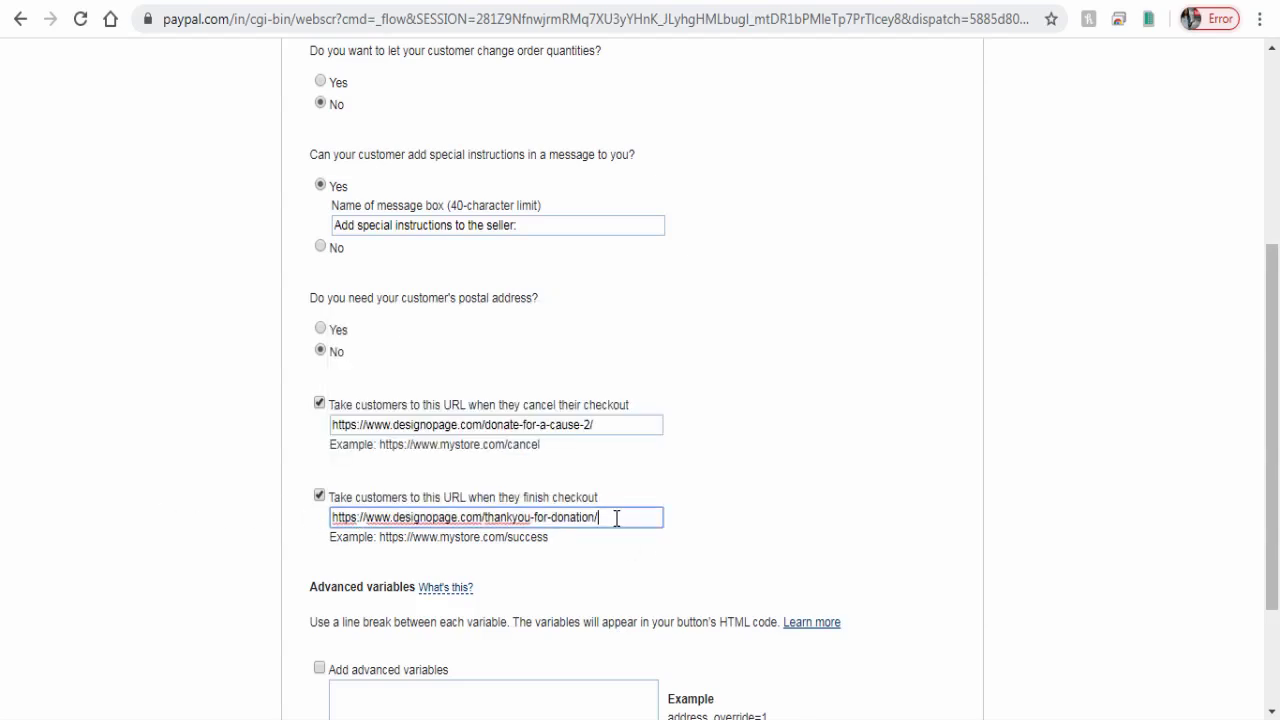
{"action": "scroll", "coordinate": [811, 563], "scroll_direction": "down", "scroll_amount": 3}
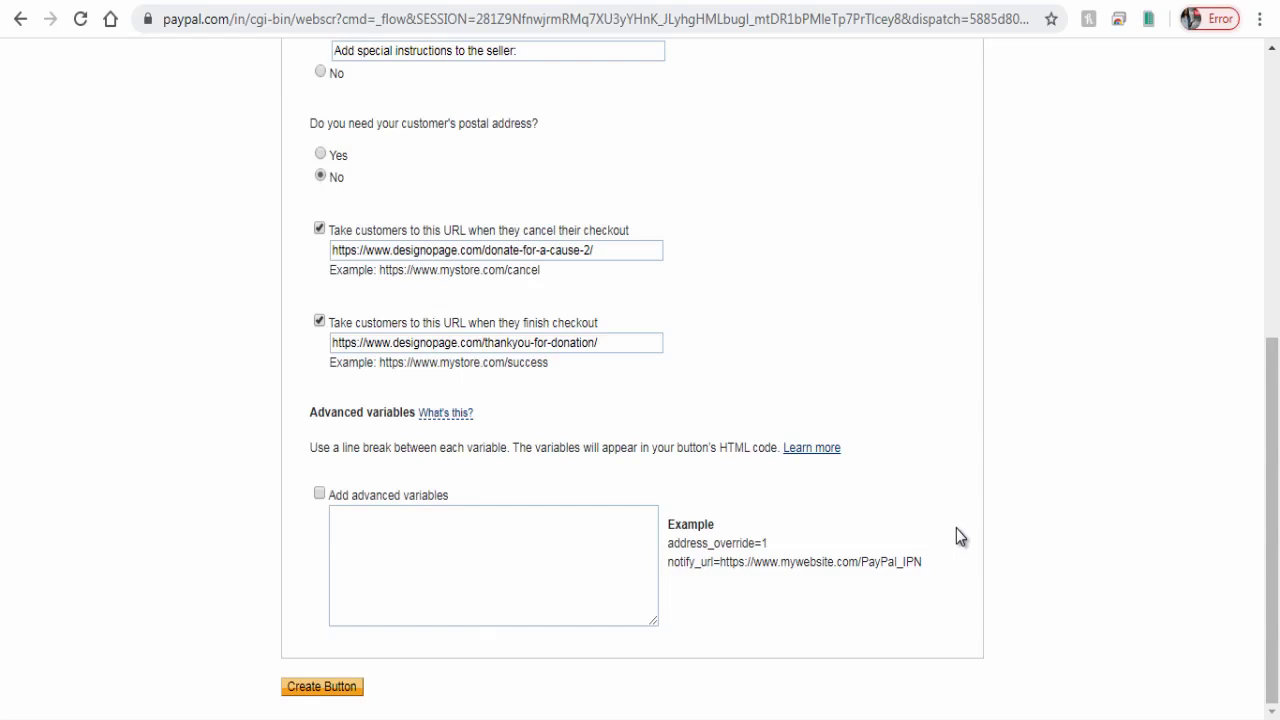
Step: Create the button and copy its payment link from the Email tab
{"action": "left_click", "coordinate": [318, 688]}
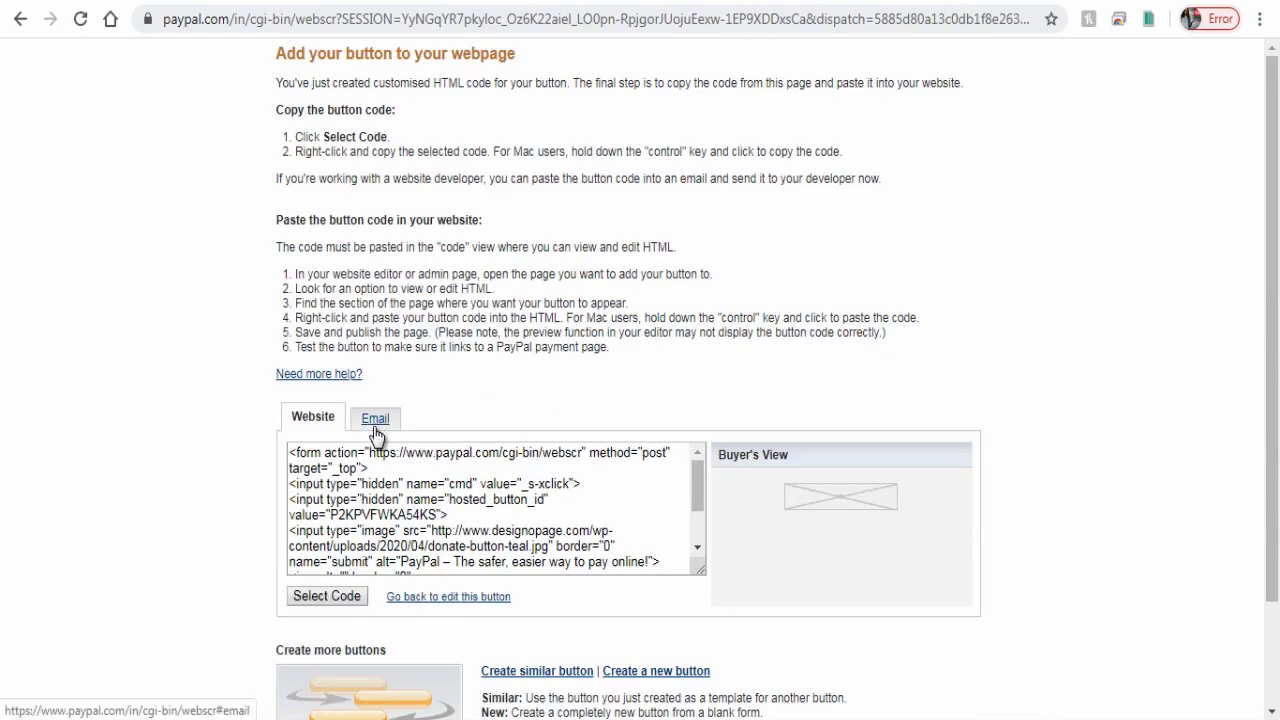
{"action": "left_click", "coordinate": [375, 420]}
{"action": "left_click_drag", "start_coordinate": [820, 451], "coordinate": [295, 457]}
{"action": "right_click", "coordinate": [328, 457]}
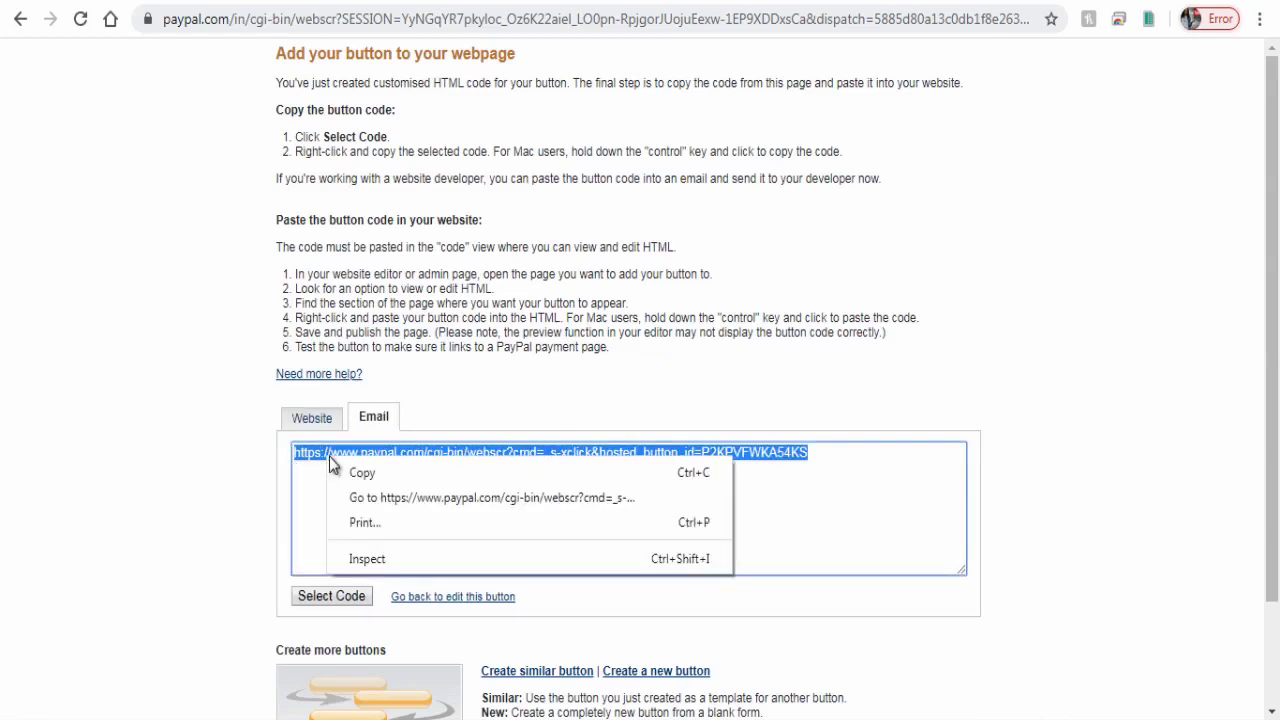
{"action": "left_click", "coordinate": [386, 475]}
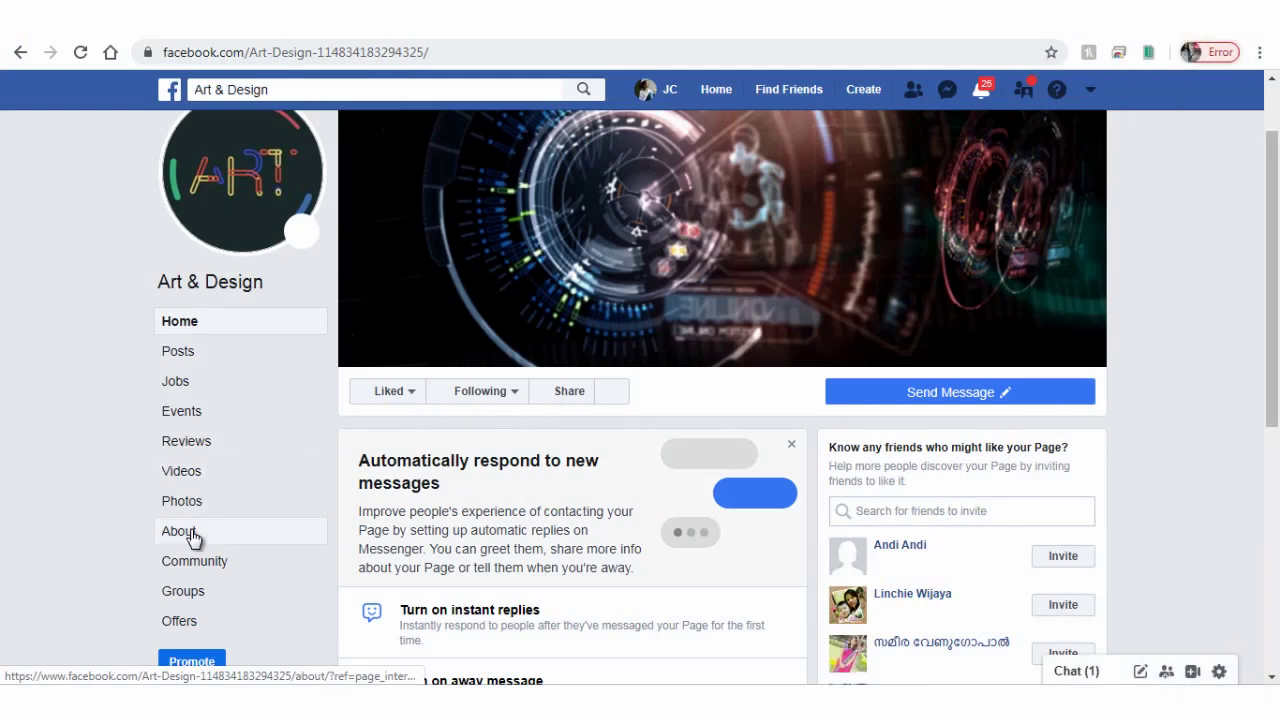
Step: Edit the Art & Design About story, add the link under 'Paypal Donation Link:', and publish
{"action": "left_click", "coordinate": [194, 539]}
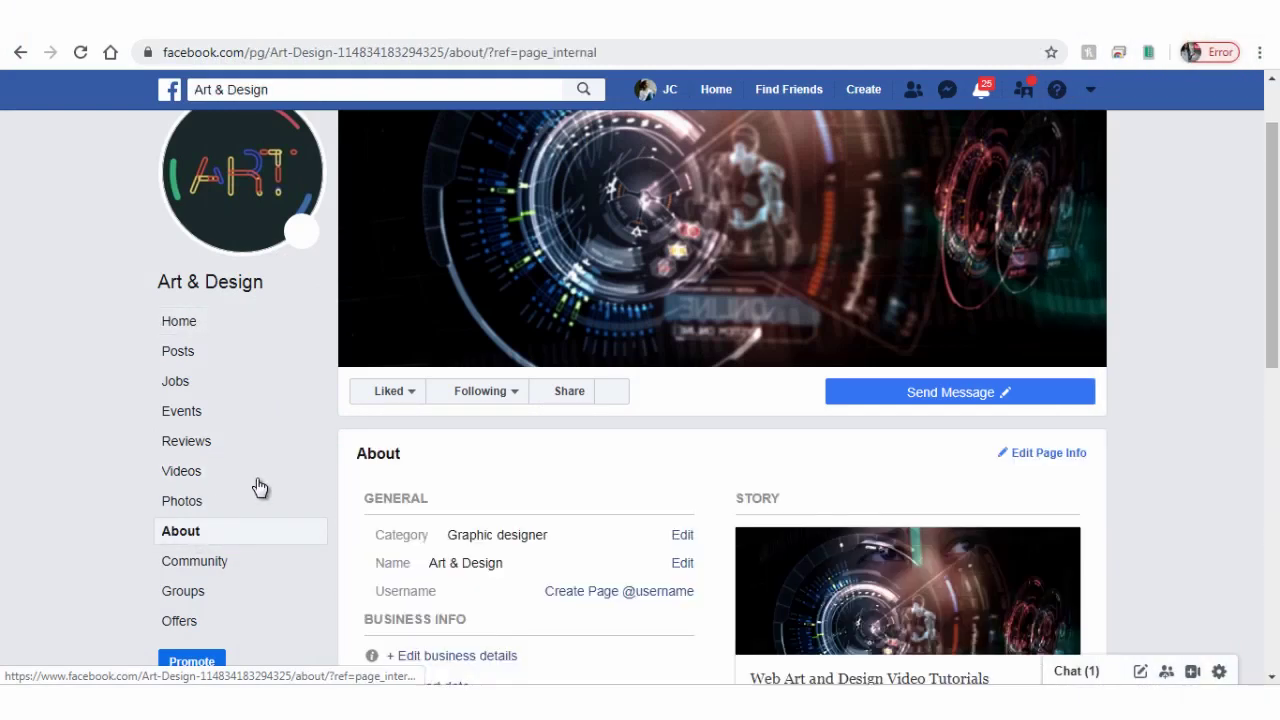
{"action": "scroll", "coordinate": [802, 481], "scroll_direction": "down", "scroll_amount": 3}
{"action": "left_click", "coordinate": [803, 479]}
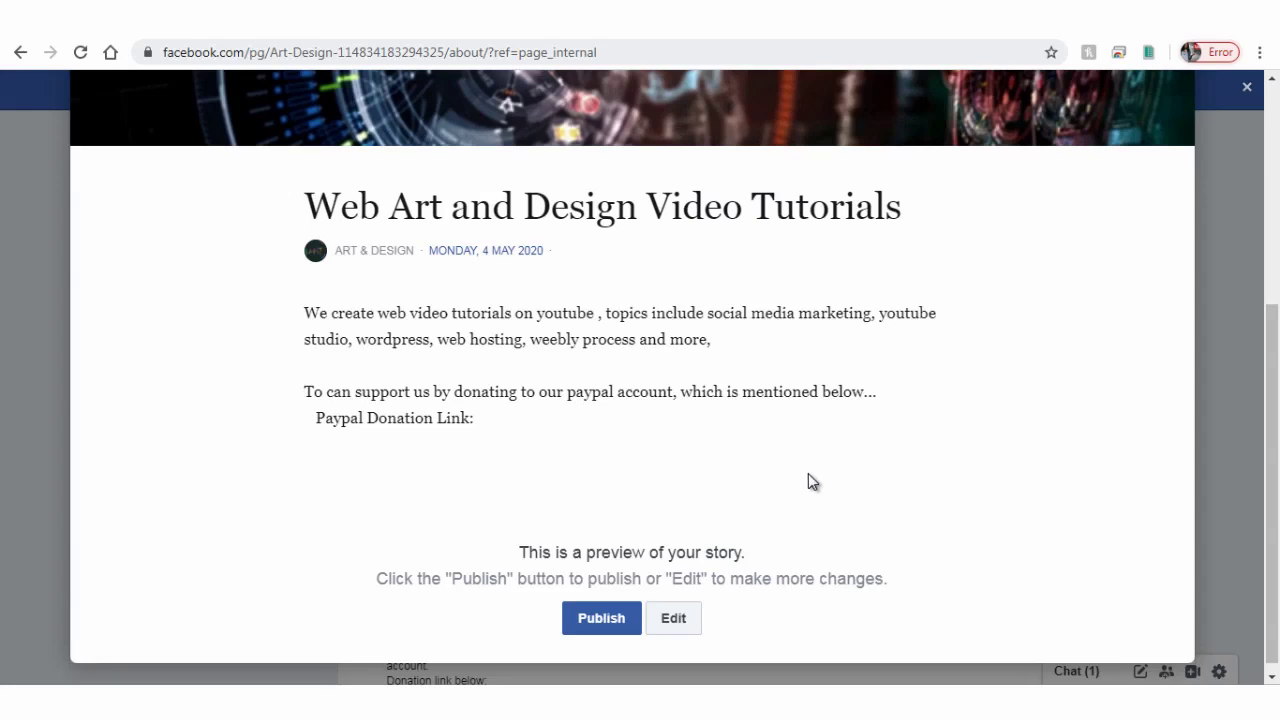
{"action": "left_click", "coordinate": [692, 622]}
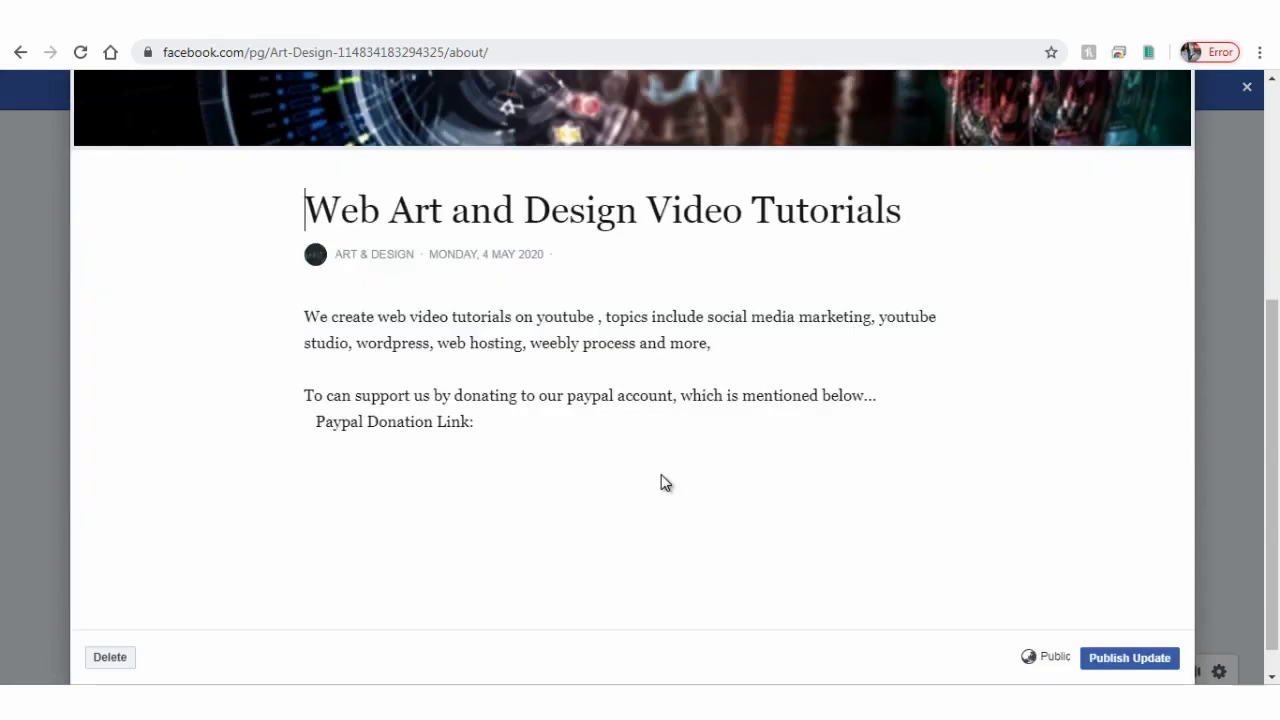
{"action": "scroll", "coordinate": [878, 490], "scroll_direction": "down", "scroll_amount": 1}
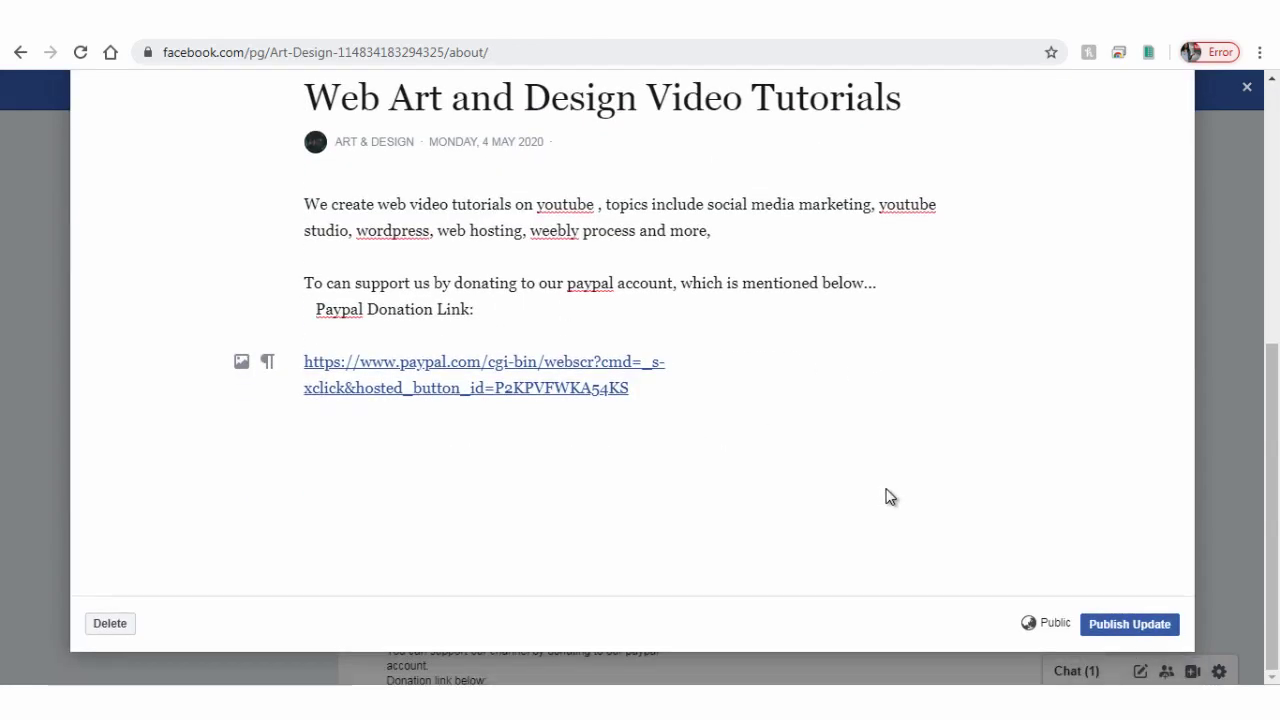
{"action": "left_click", "coordinate": [1117, 625]}
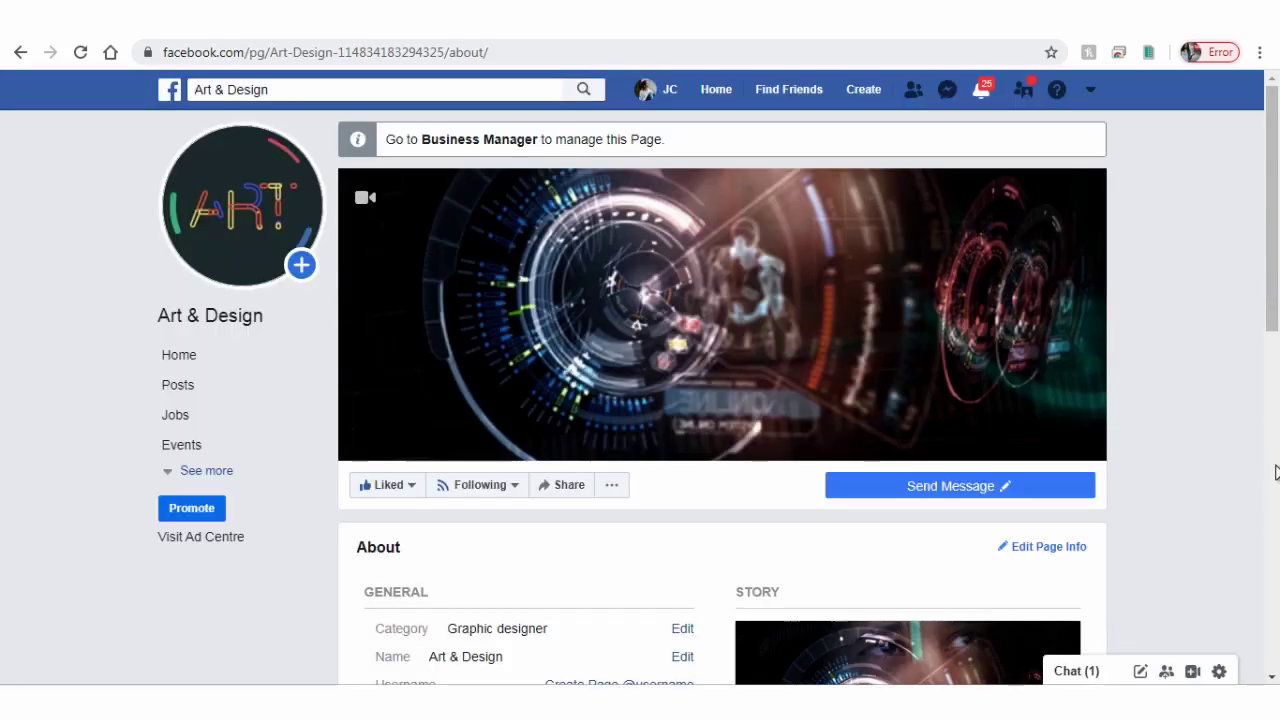
{"action": "scroll", "coordinate": [1233, 480], "scroll_direction": "down", "scroll_amount": 5}
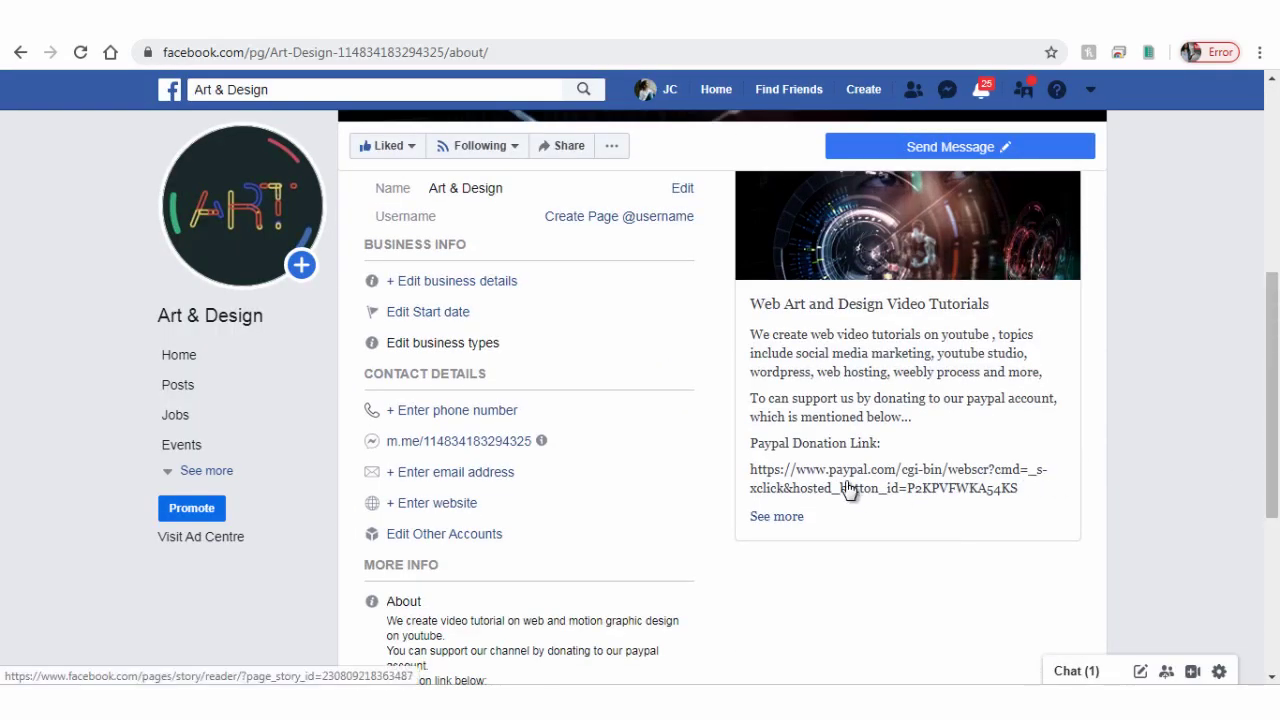
Step: Follow the story's donation link to reach the $10.00 USD Pay with PayPal checkout
{"action": "left_click", "coordinate": [848, 489]}
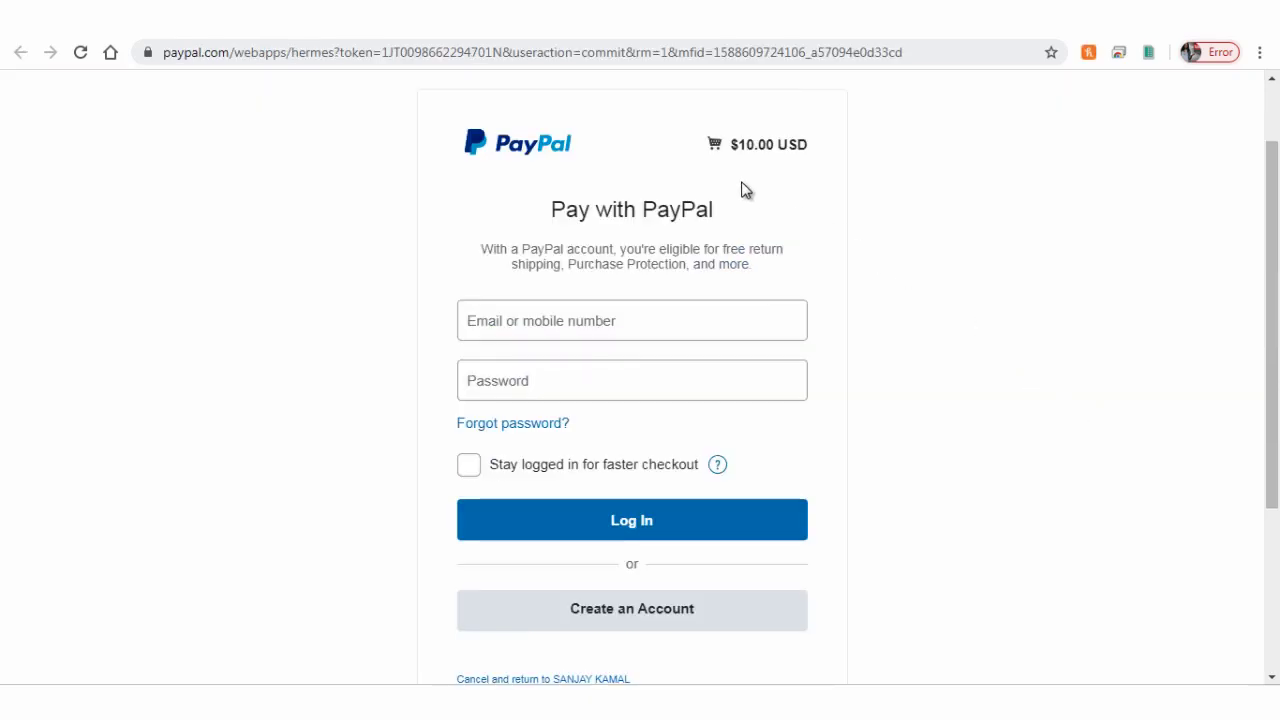